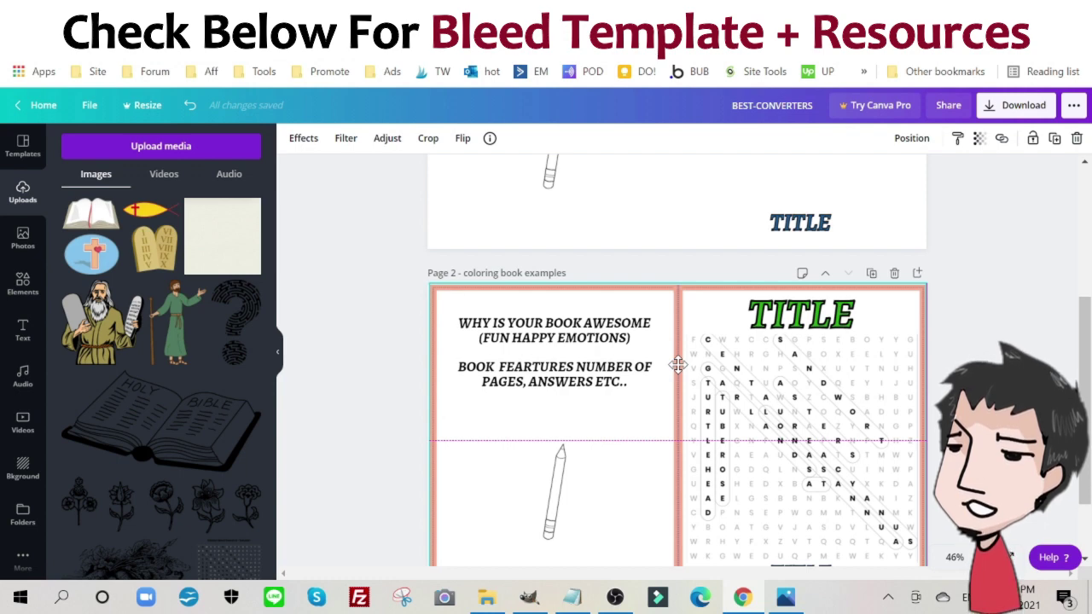
# Examine the two title placeholders on page 1 and the text effect and colour settings of the upper green title
pyautogui.moveTo(678, 365)
pyautogui.mouseDown()
pyautogui.moveTo(685, 370)
pyautogui.moveTo(668, 370)
pyautogui.moveTo(678, 365)
pyautogui.mouseUp()
pyautogui.scroll(3, 678, 365)
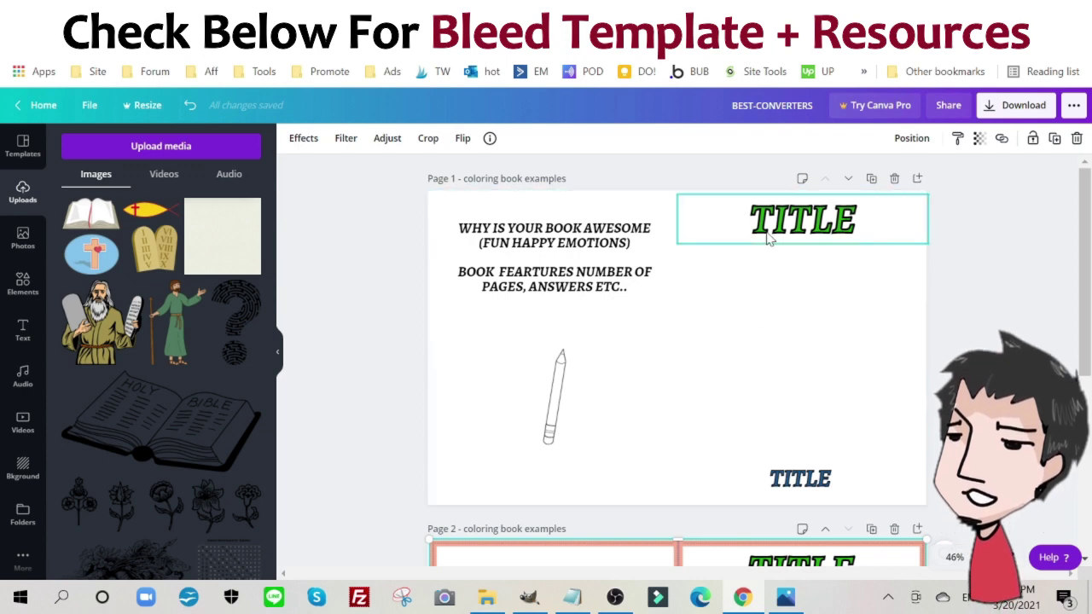
pyautogui.click(793, 219)
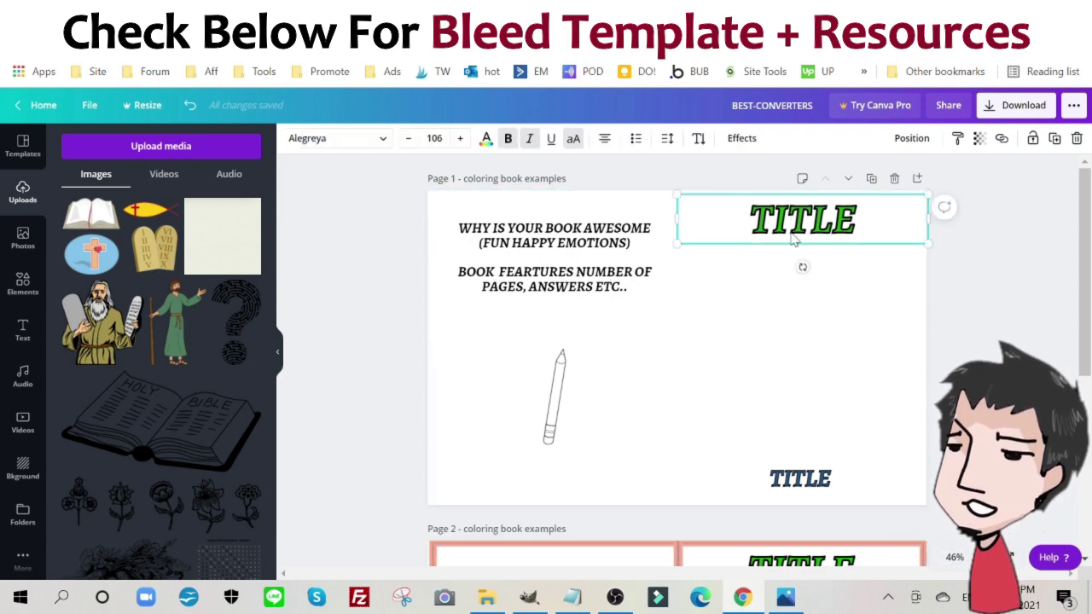
pyautogui.click(800, 480)
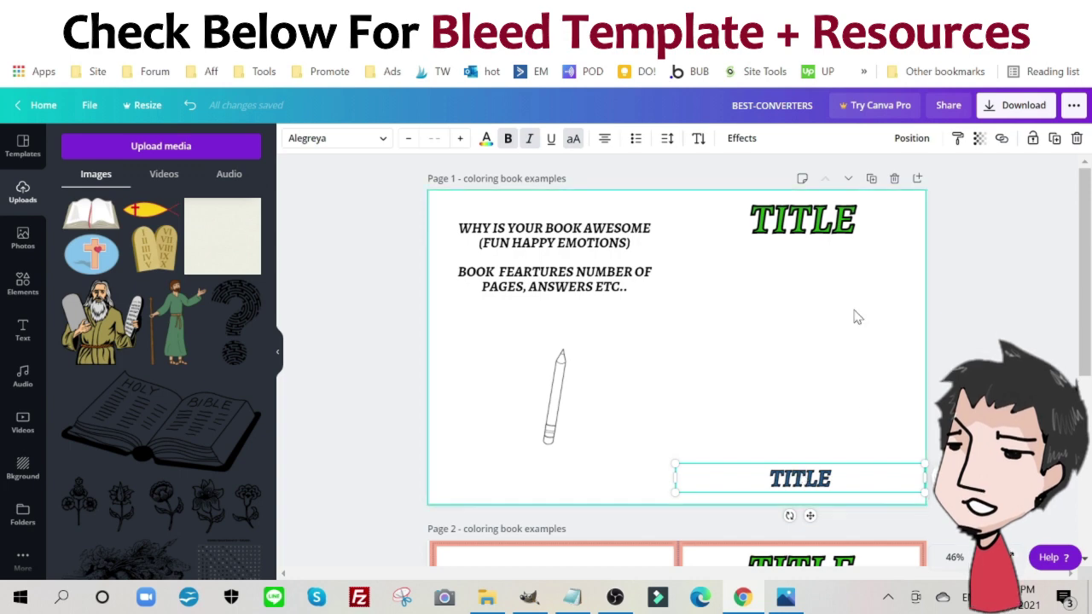
pyautogui.click(762, 220)
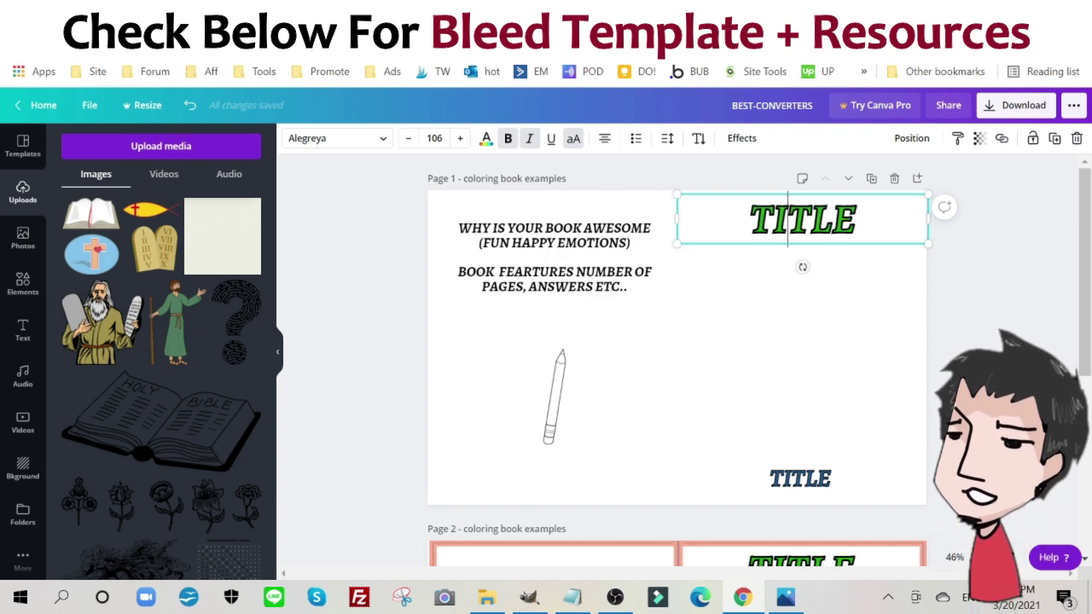
pyautogui.click(278, 354)
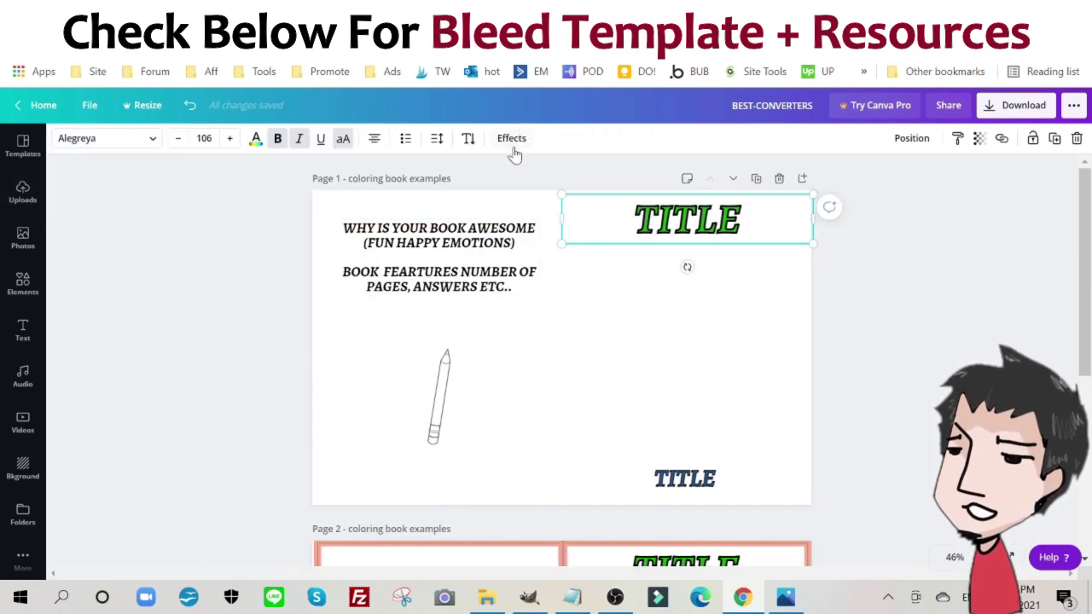
pyautogui.click(512, 138)
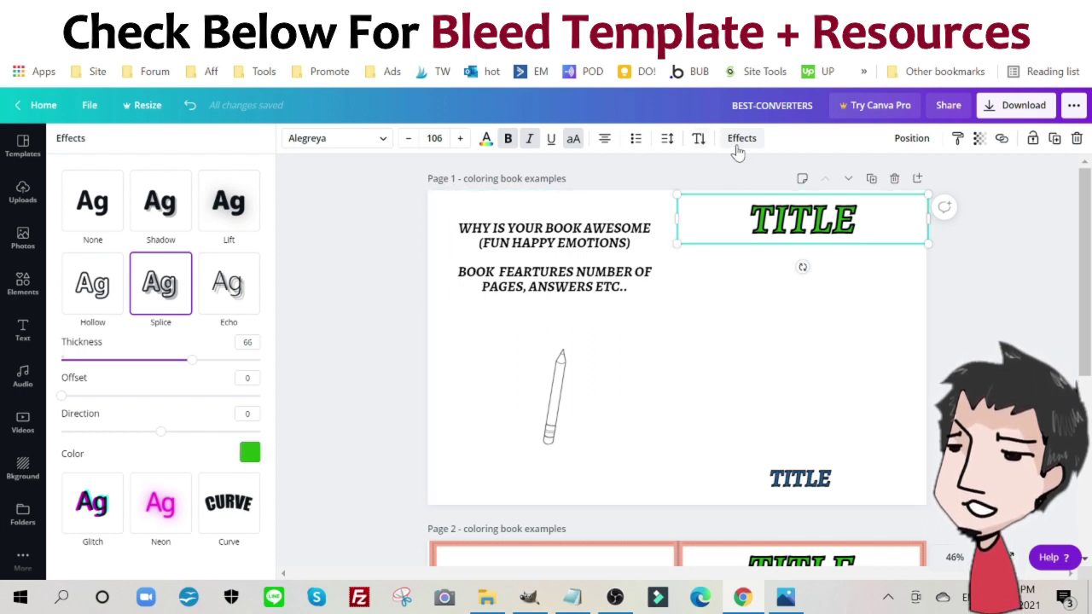
pyautogui.doubleClick(802, 220)
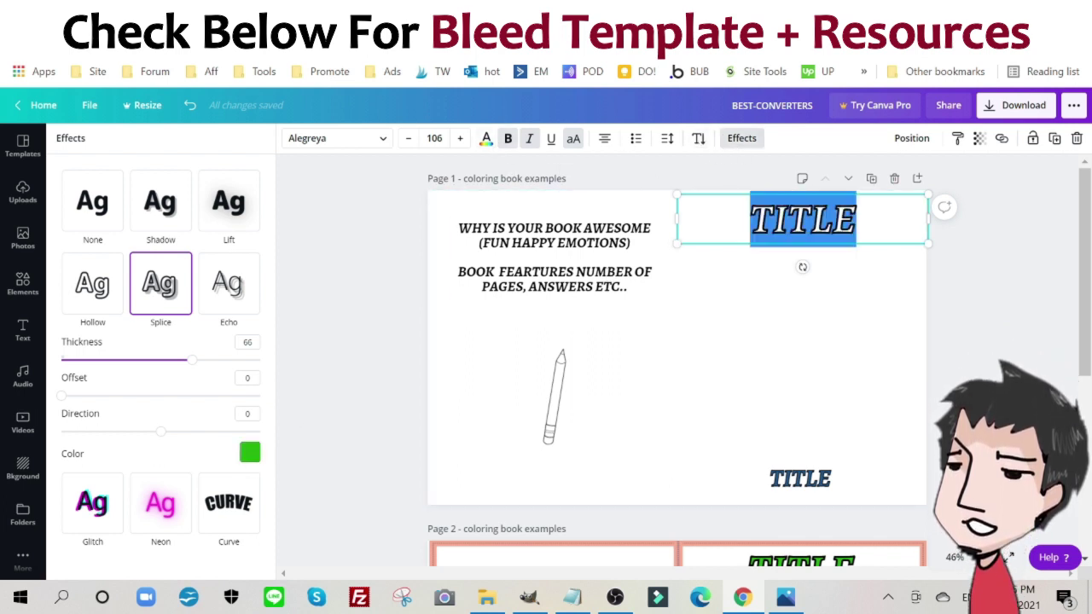
pyautogui.click(742, 139)
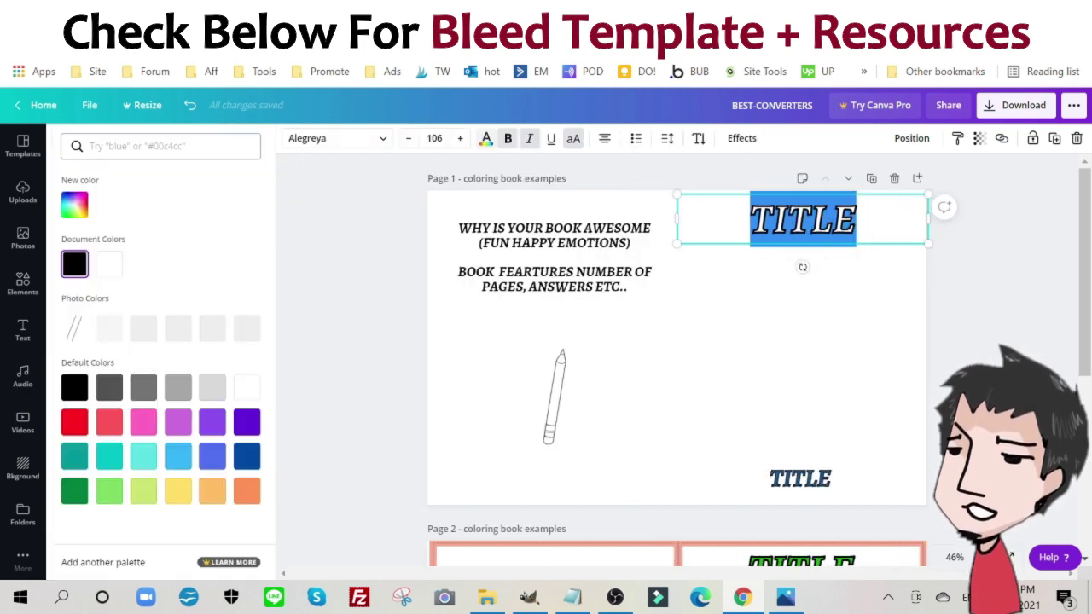
pyautogui.click(255, 139)
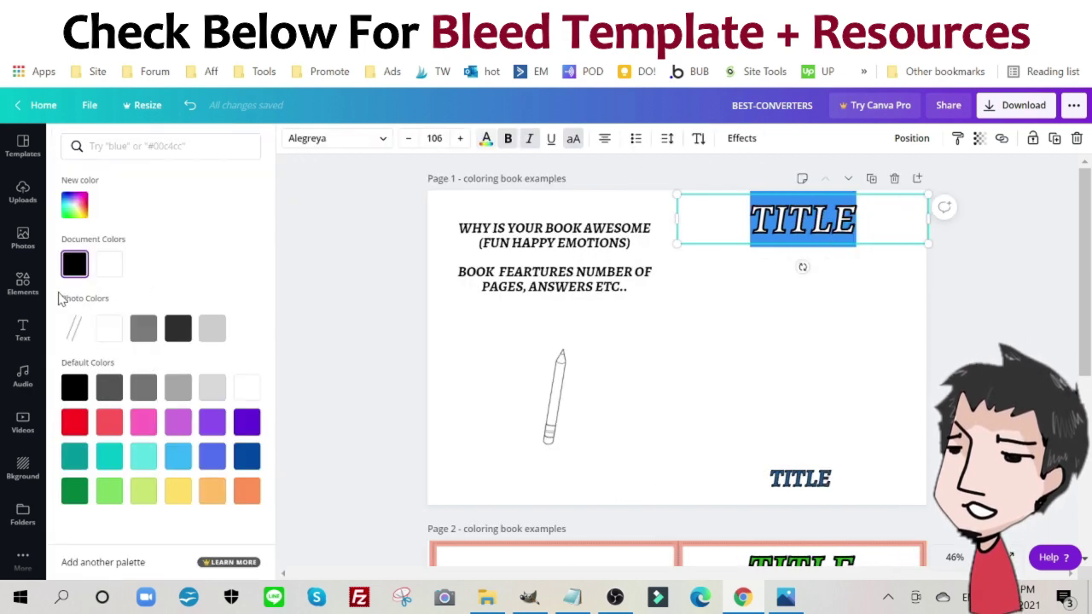
pyautogui.click(349, 259)
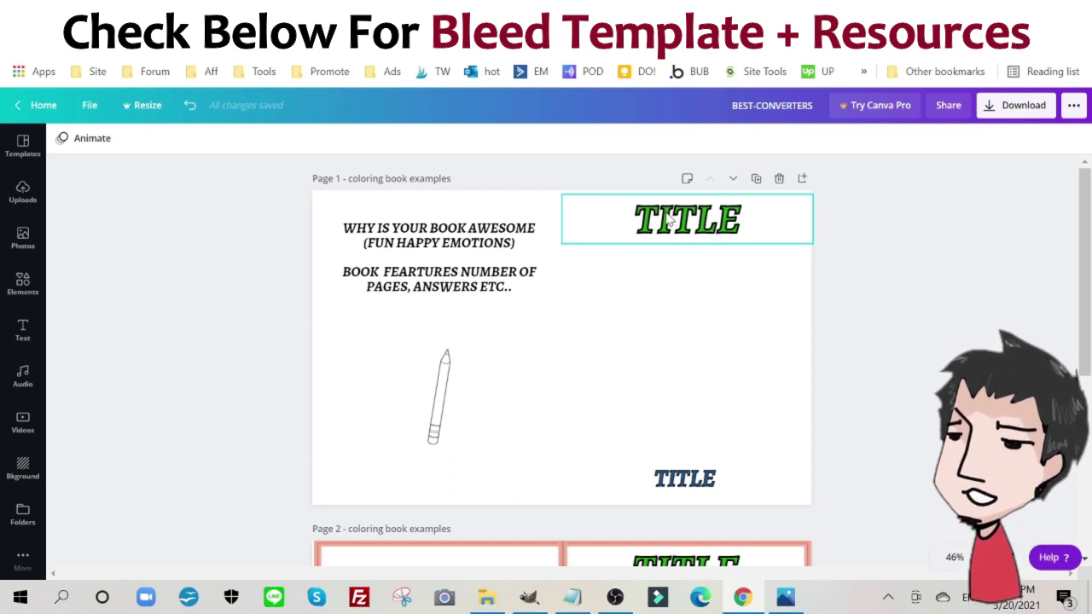
pyautogui.click(713, 486)
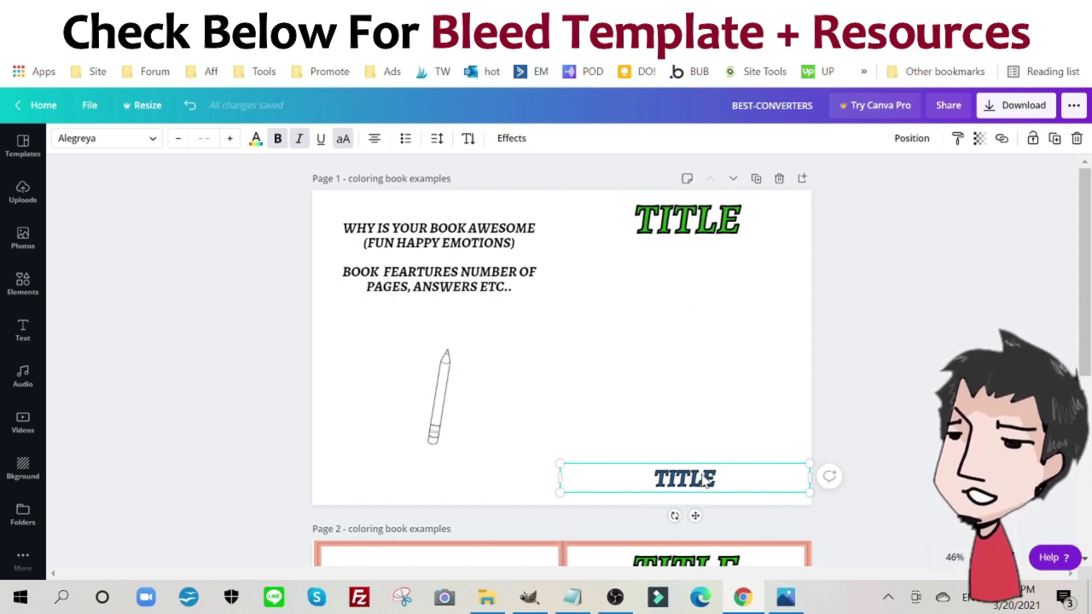
pyautogui.click(687, 349)
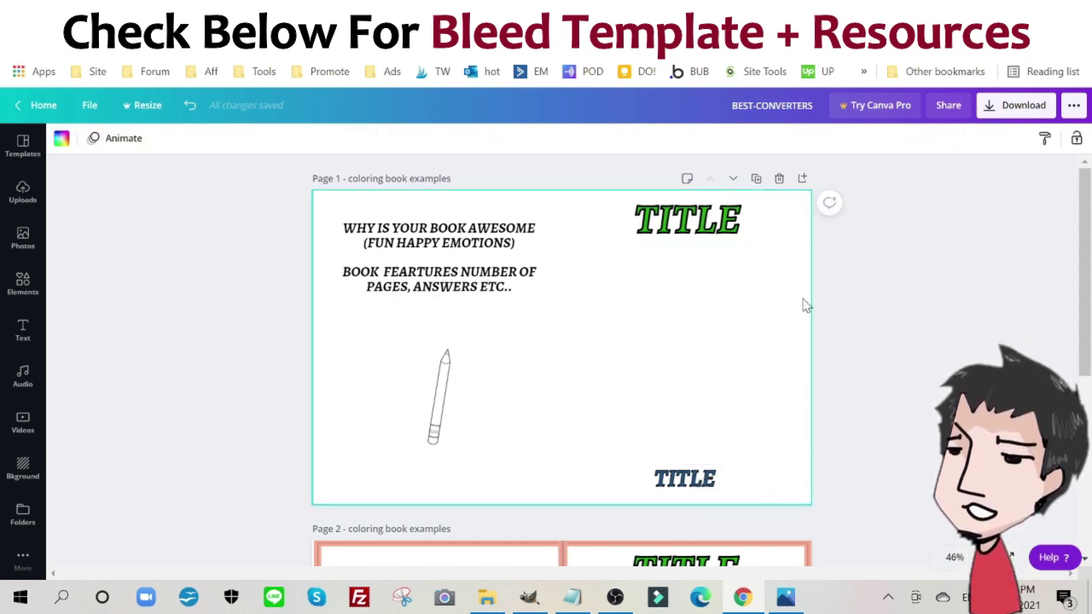
# Switch to Notepad and select the words "bible quiz" in the first line of the notes
pyautogui.click(572, 597)
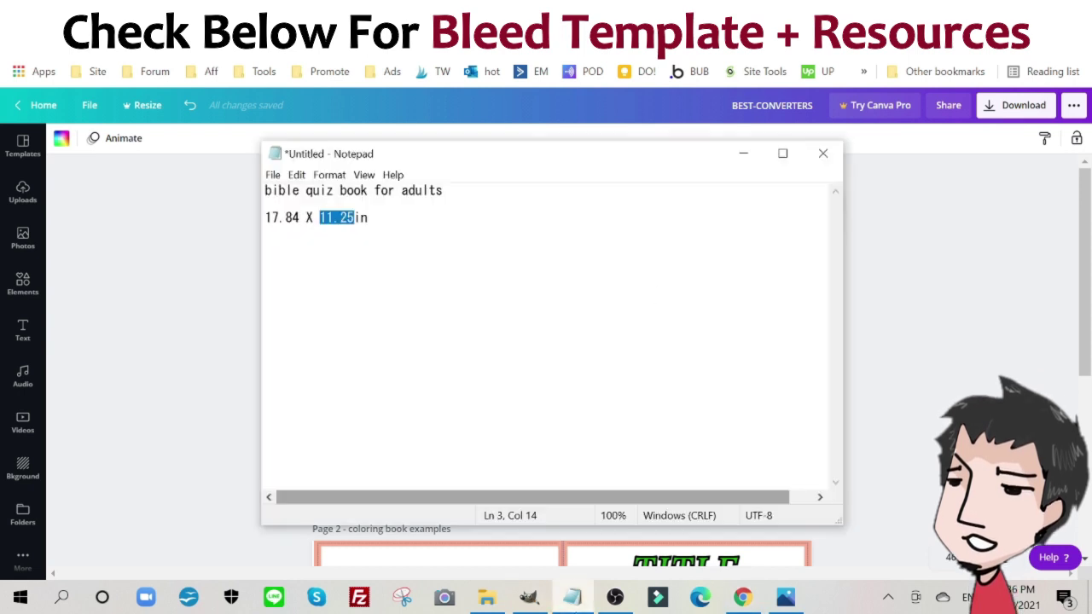
pyautogui.moveTo(265, 190); pyautogui.dragTo(333, 190)
pyautogui.rightClick(318, 190)
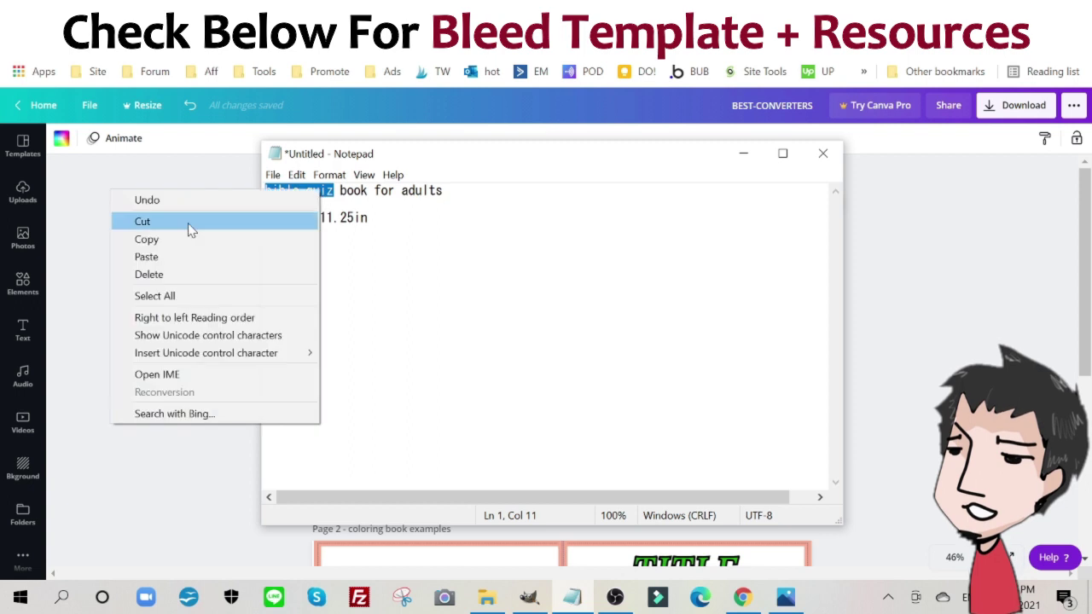
pyautogui.click(190, 220)
pyautogui.click(163, 171)
# Back in the Canva design, replace the green title at the top of page 1 with "BIBLE QUIZ"
pyautogui.click(739, 220)
pyautogui.doubleClick(738, 220)
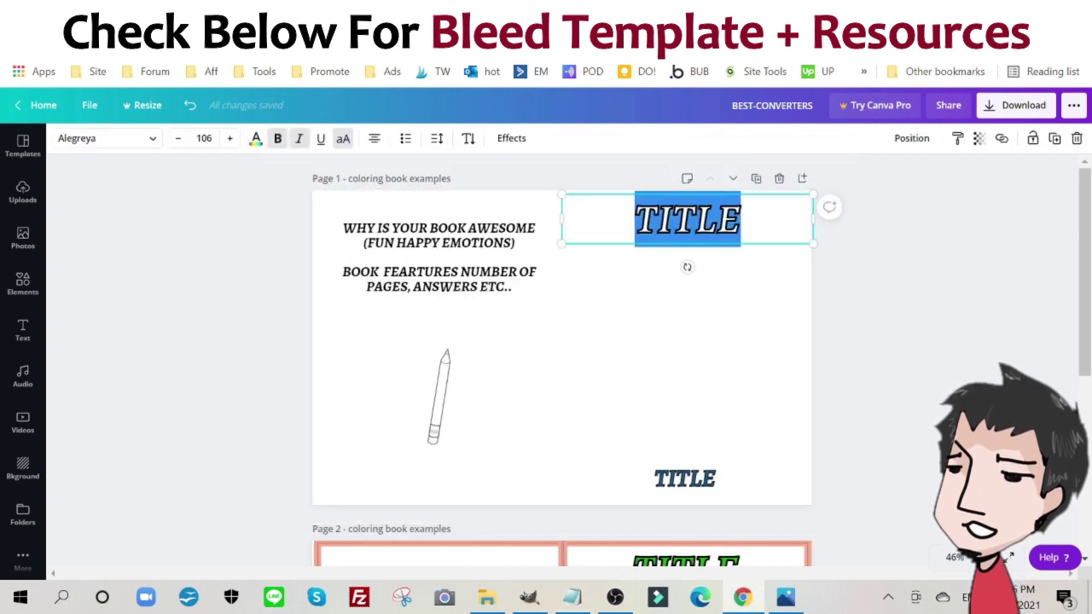
pyautogui.write('BIBLE')
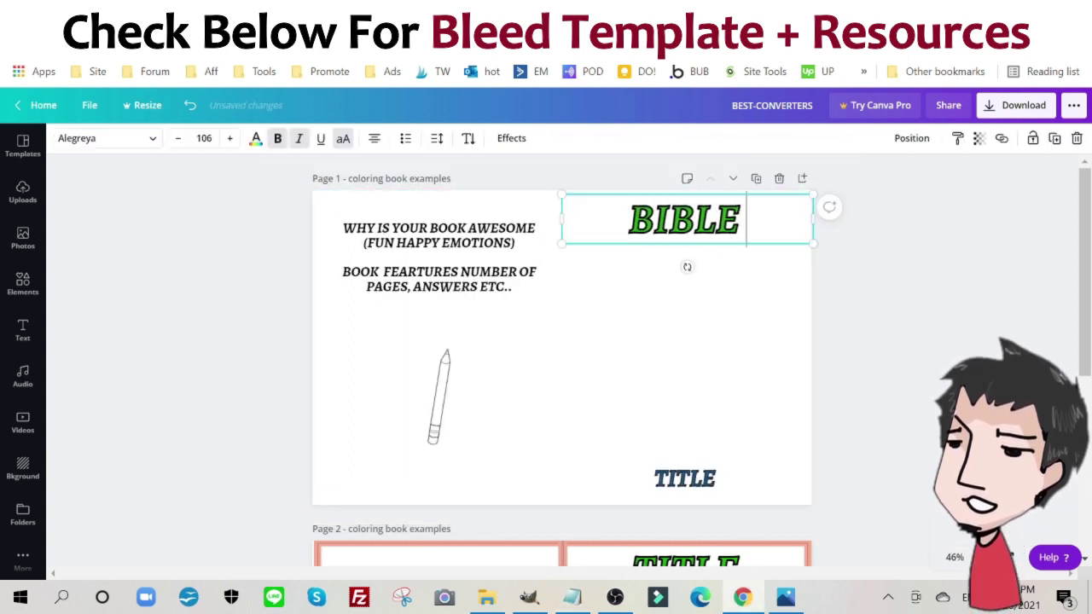
pyautogui.write(' QUIZ')
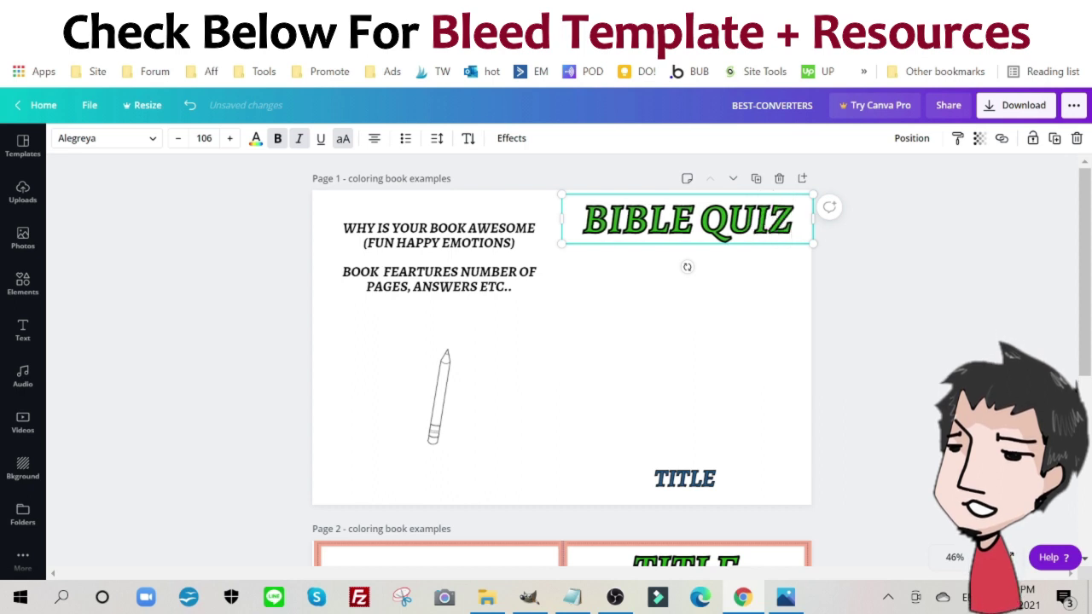
# Replace the blue title near the bottom of page 1 with "BOOK FOR ADULTS"
pyautogui.click(685, 478)
pyautogui.doubleClick(685, 479)
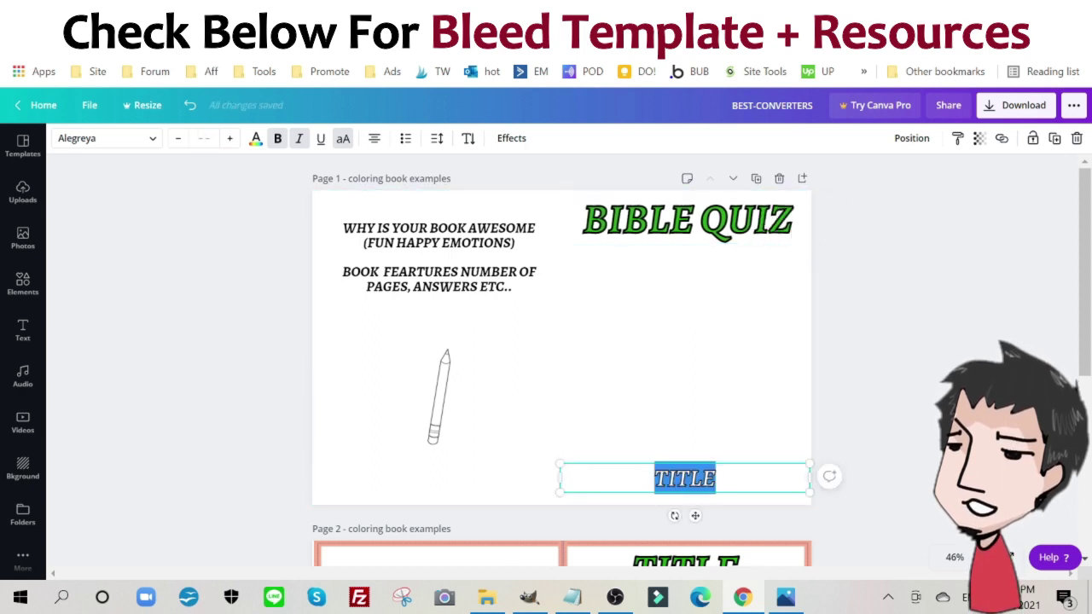
pyautogui.write('BOOK FO')
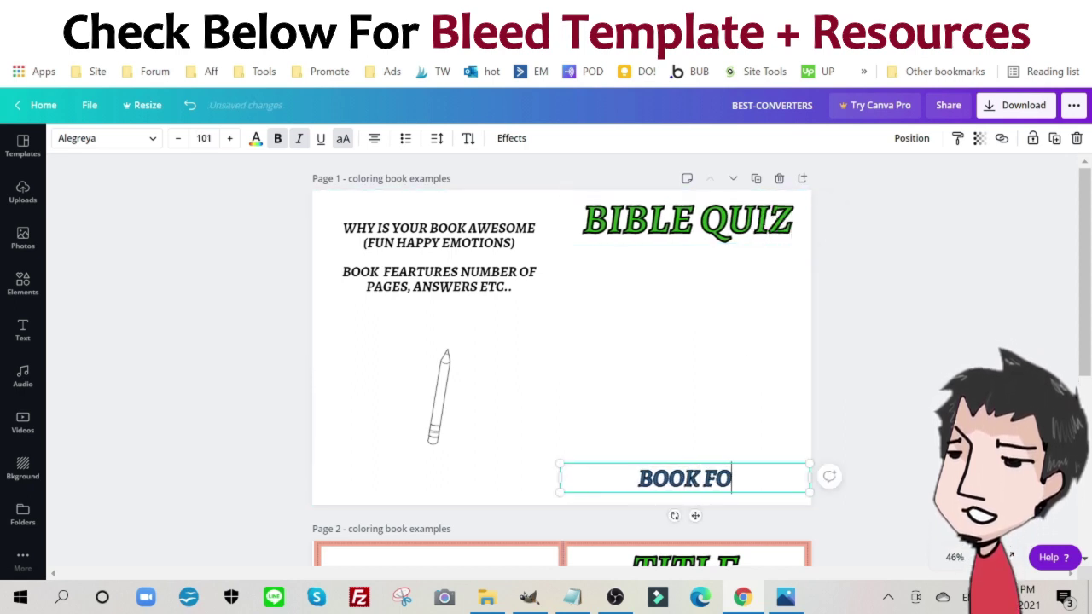
pyautogui.write('R ADUTS')
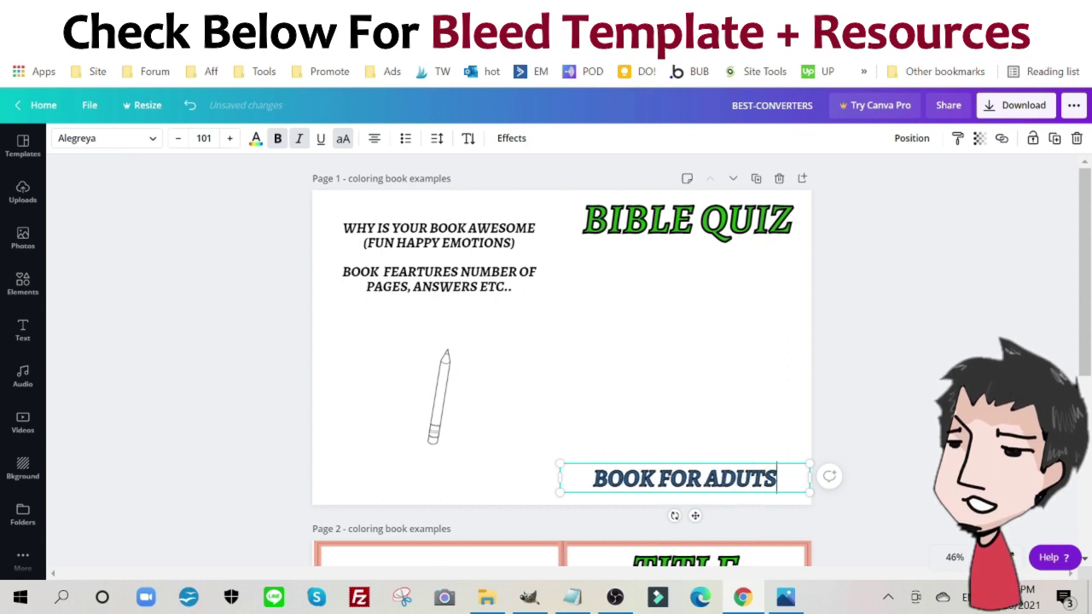
pyautogui.press('BackSpace')
pyautogui.press('BackSpace')
pyautogui.write('LTS')
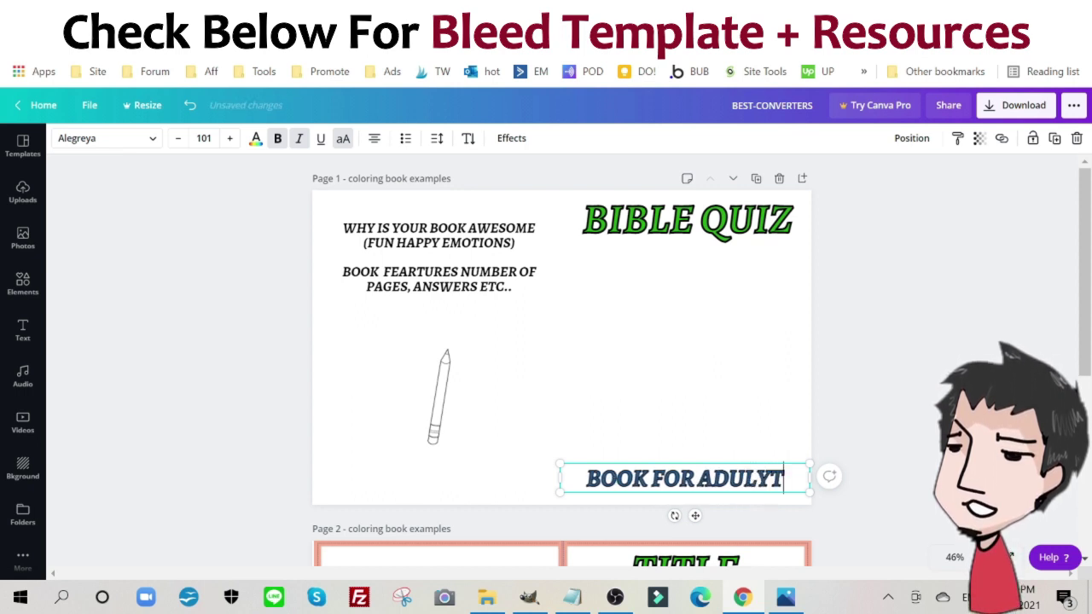
pyautogui.press('BackSpace')
pyautogui.press('BackSpace')
pyautogui.write('TS')
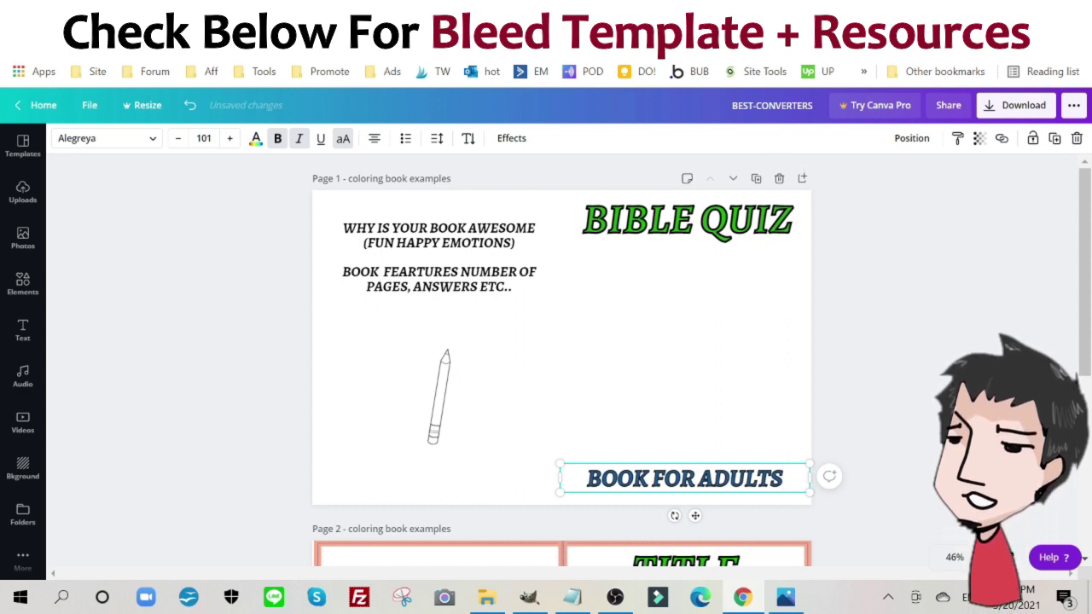
# Open Pixabay in a new browser tab and search its images for "bible"
pyautogui.hotkey('ctrl', 't')
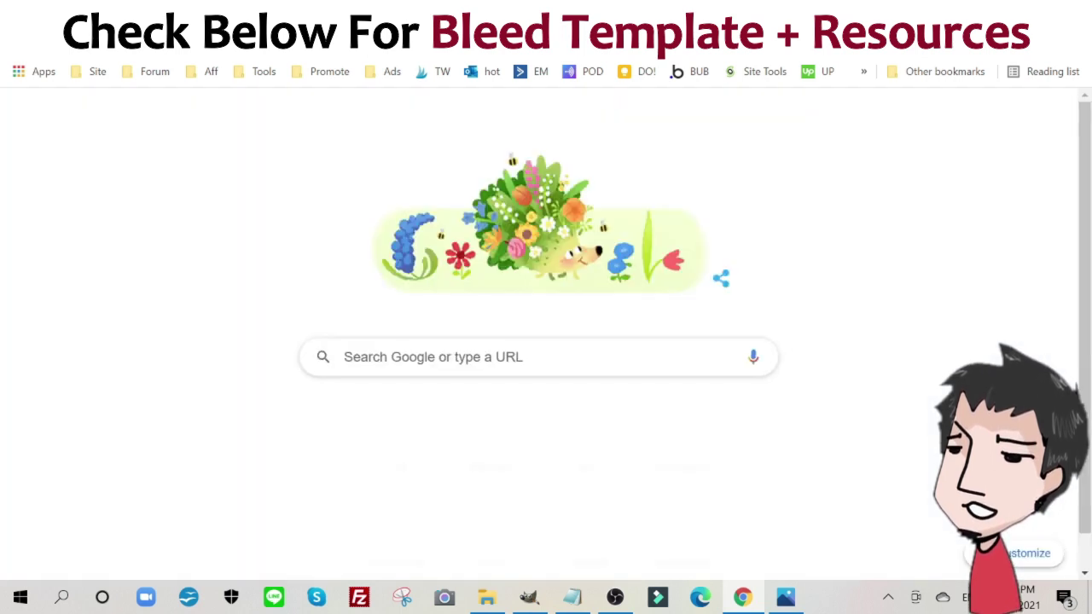
pyautogui.write('pixa')
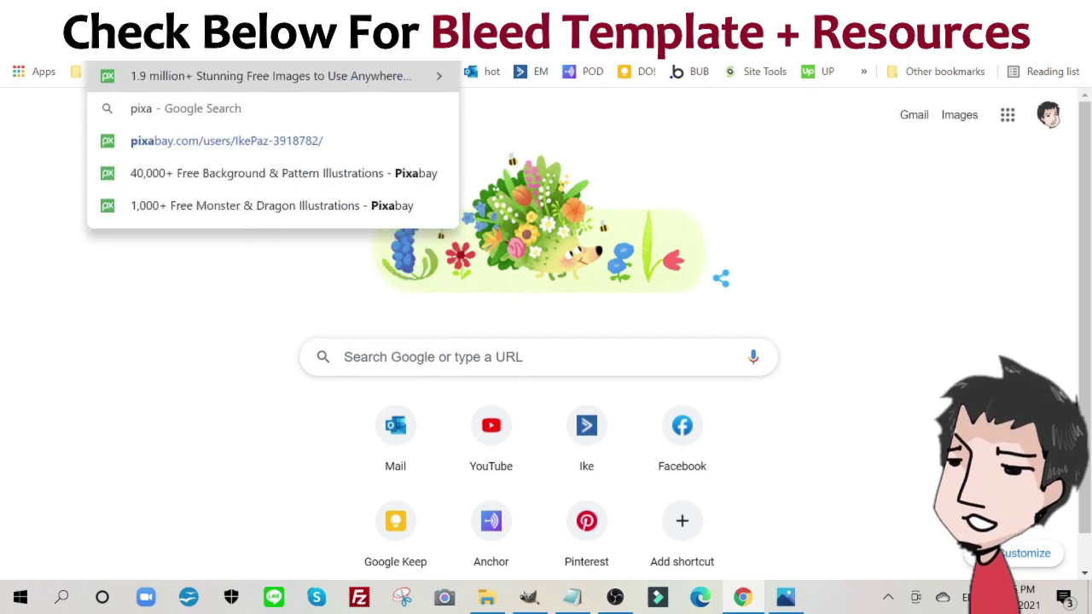
pyautogui.press('Return')
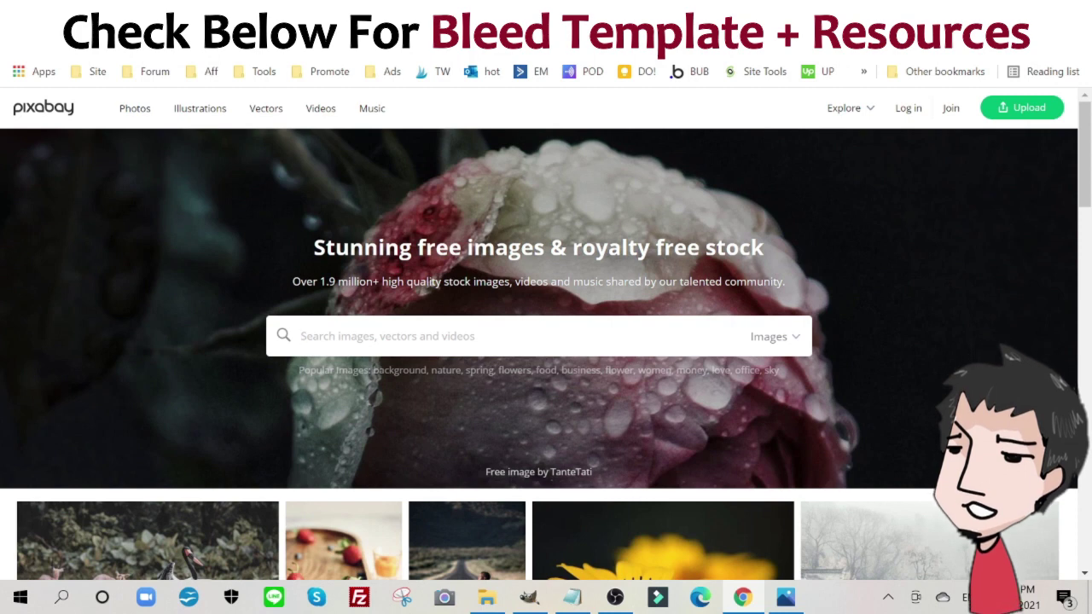
pyautogui.write('bible')
pyautogui.press('Return')
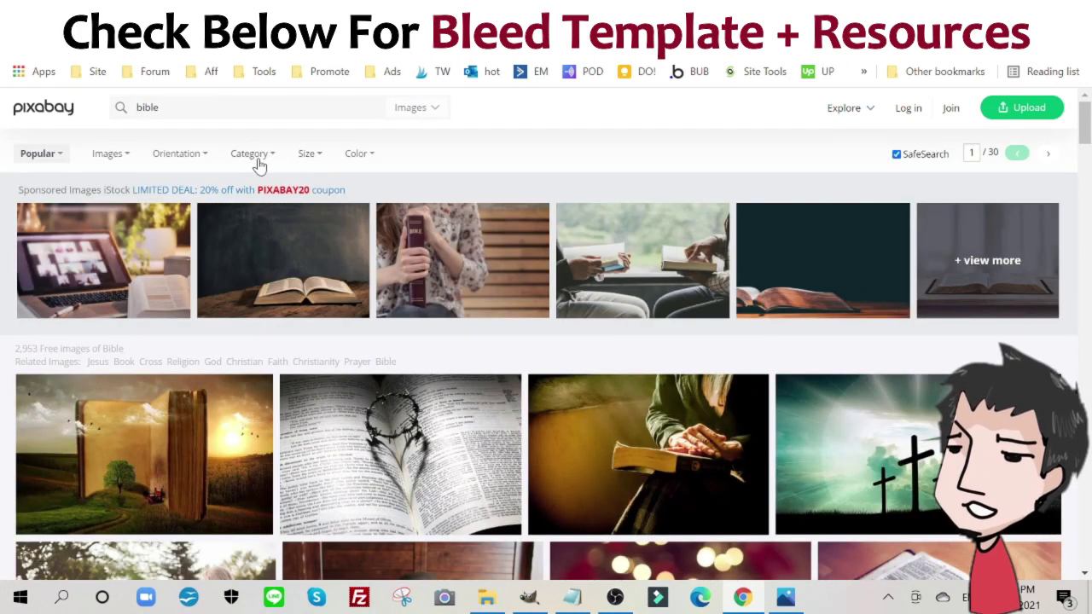
# Filter the bible images to transparent ones and open the black-and-white drawing of hands holding a book
pyautogui.click(357, 156)
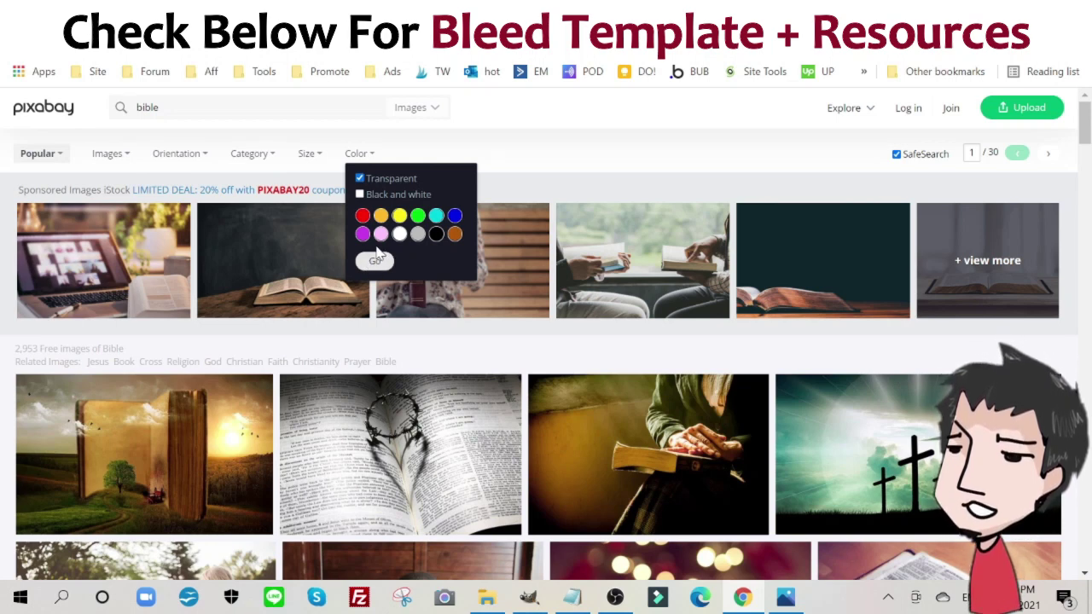
pyautogui.click(375, 258)
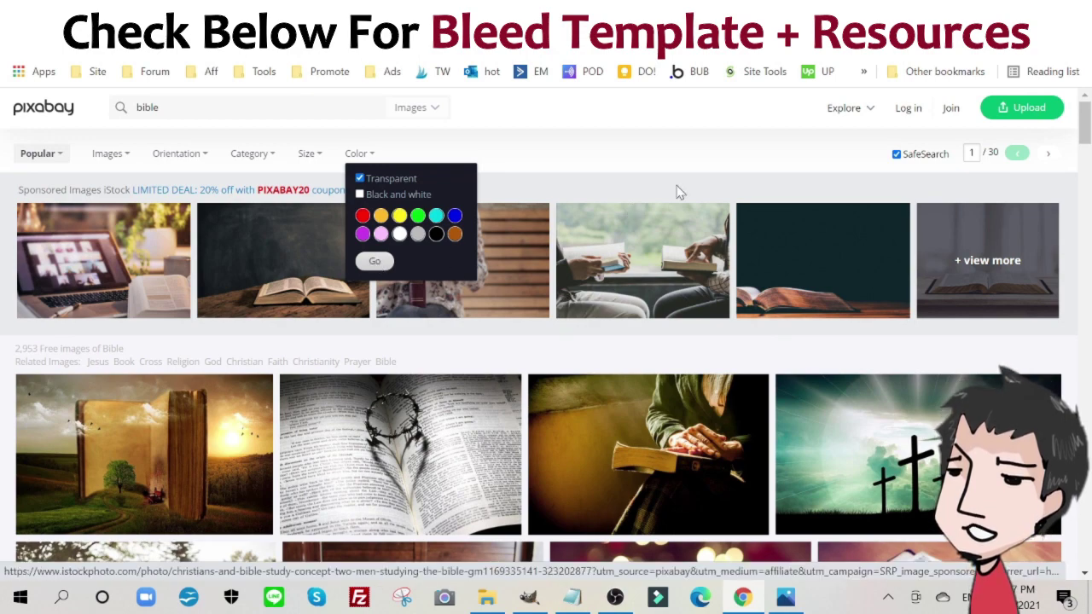
pyautogui.scroll(-4, 641, 168)
pyautogui.scroll(2, 312, 240)
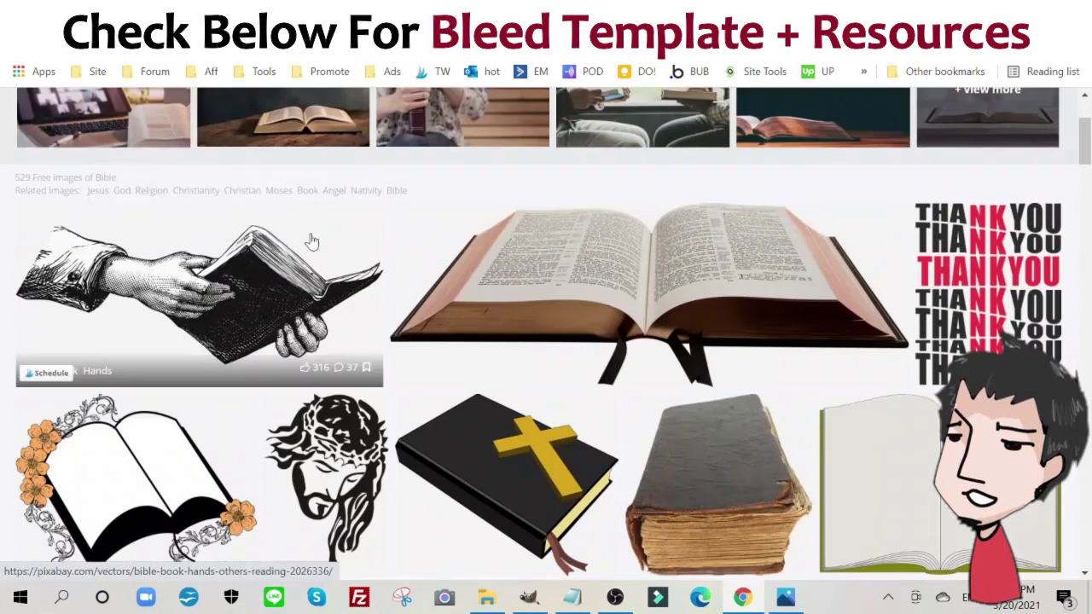
pyautogui.click(213, 278)
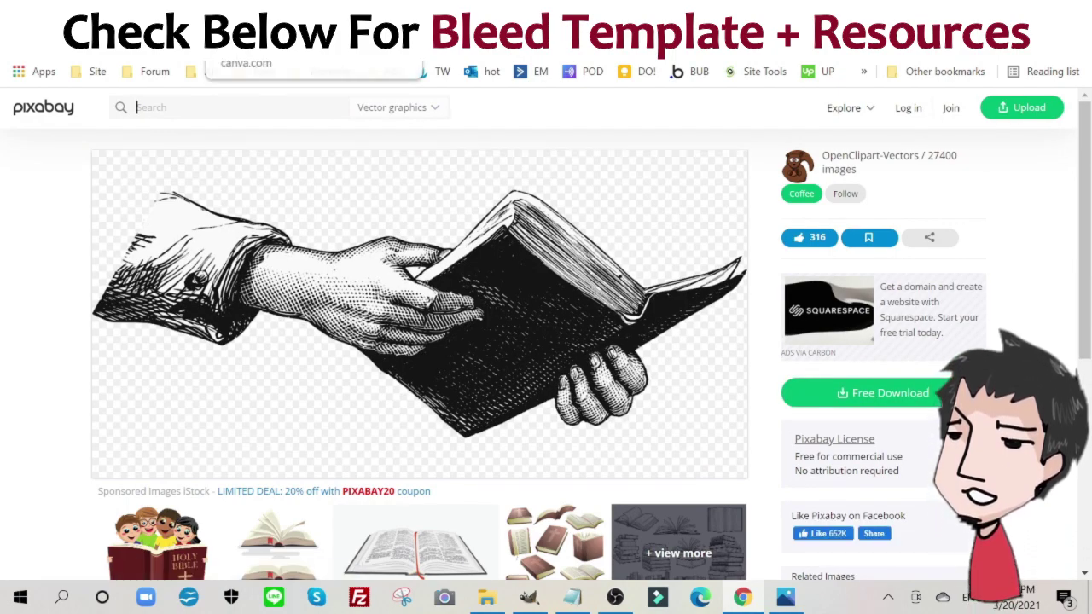
# Back in the Canva design, add the uploaded beige paper texture to page 1 and align it with the page's upper-left corner
pyautogui.click(256, 38)
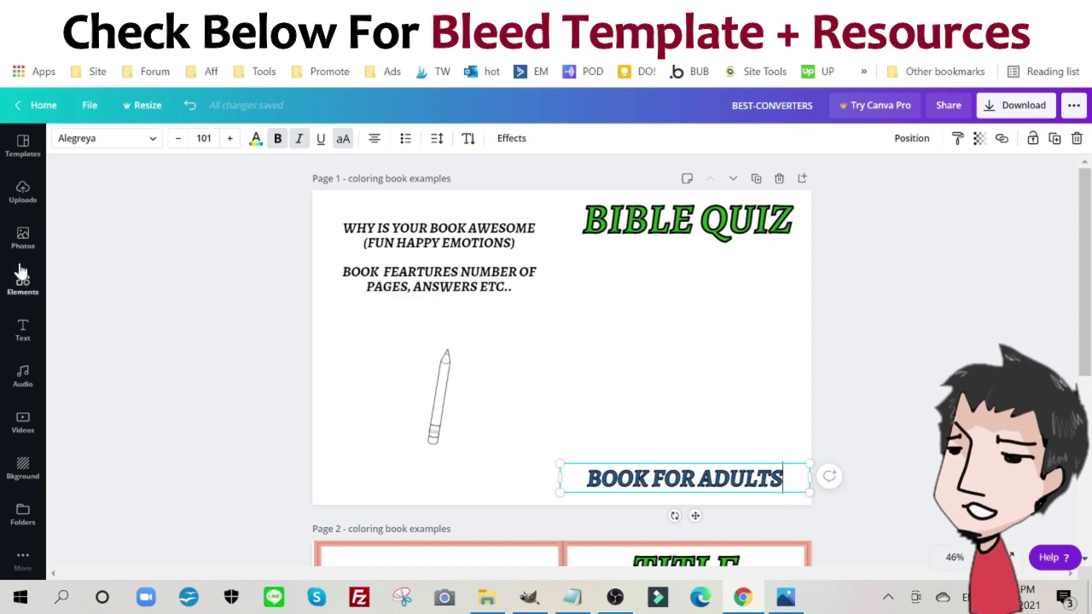
pyautogui.click(23, 194)
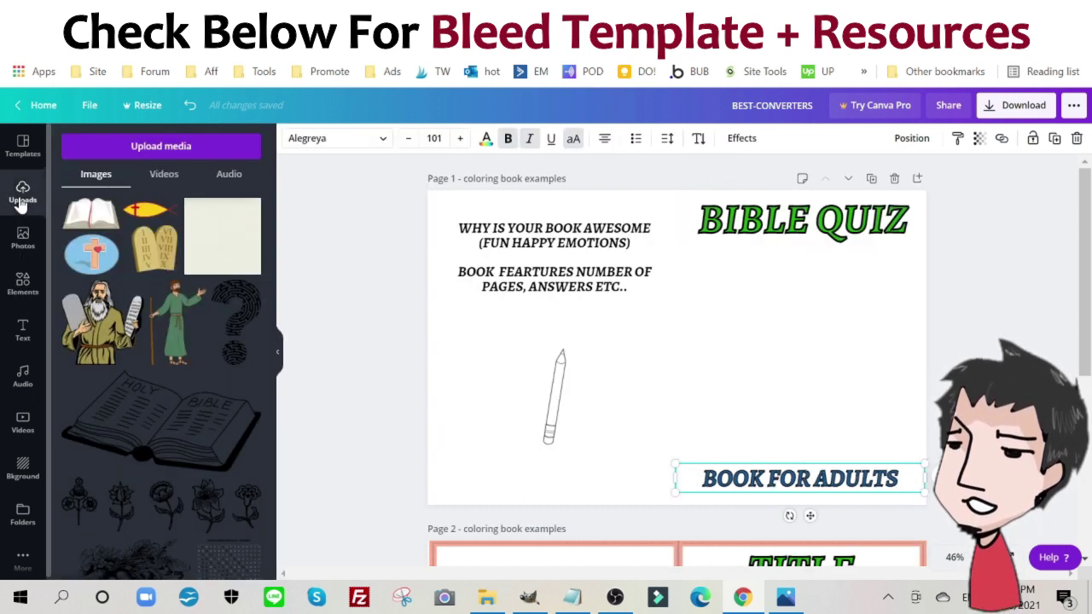
pyautogui.click(234, 249)
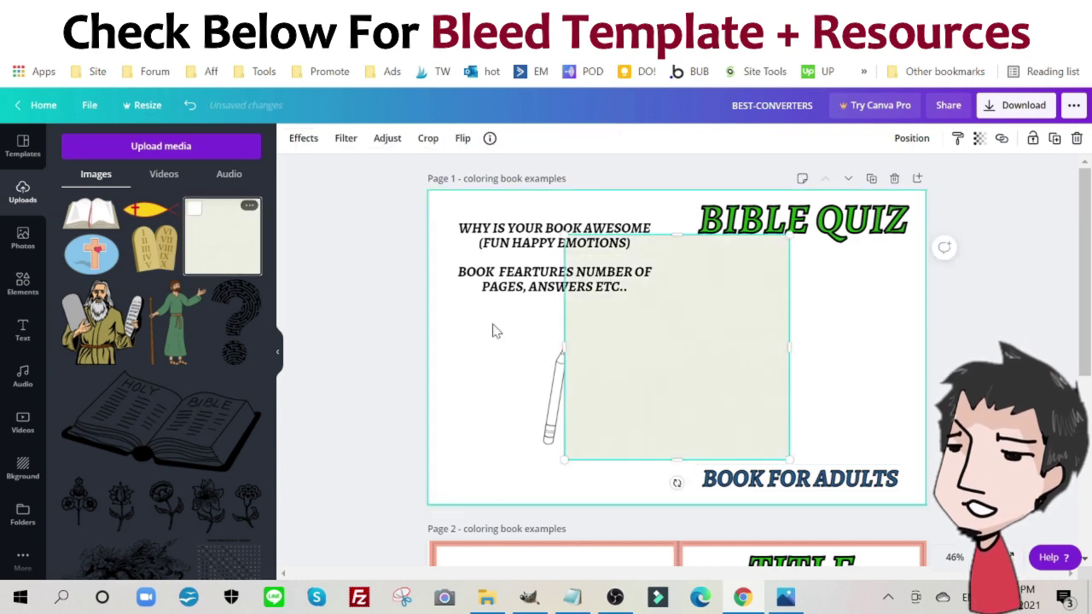
pyautogui.click(279, 351)
pyautogui.moveTo(577, 343); pyautogui.dragTo(437, 288)
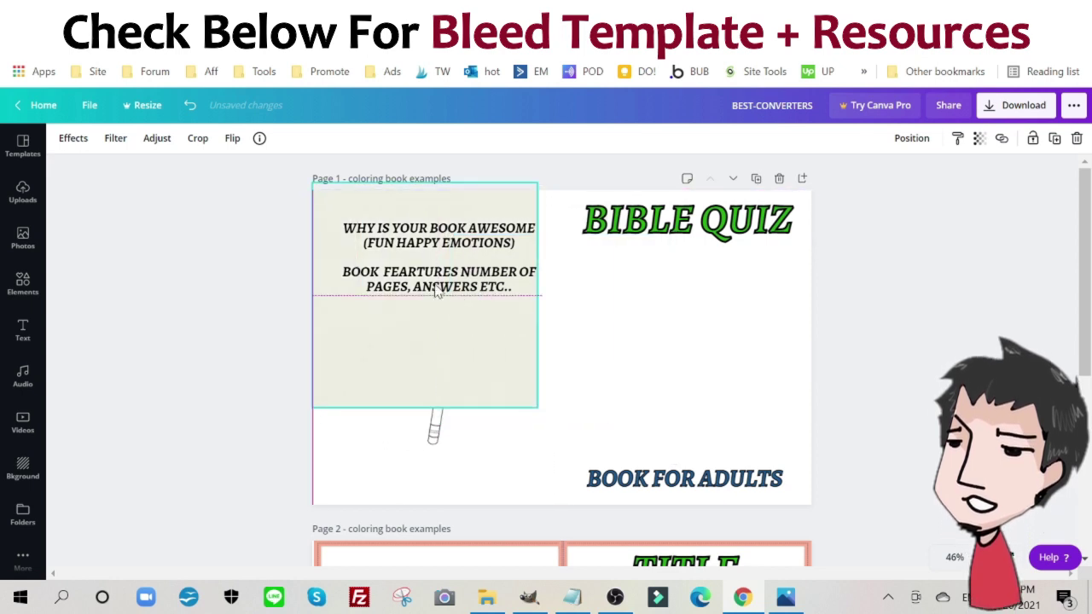
# Stretch the paper texture until it covers the whole of page 1 as a background
pyautogui.moveTo(535, 305); pyautogui.dragTo(817, 304)
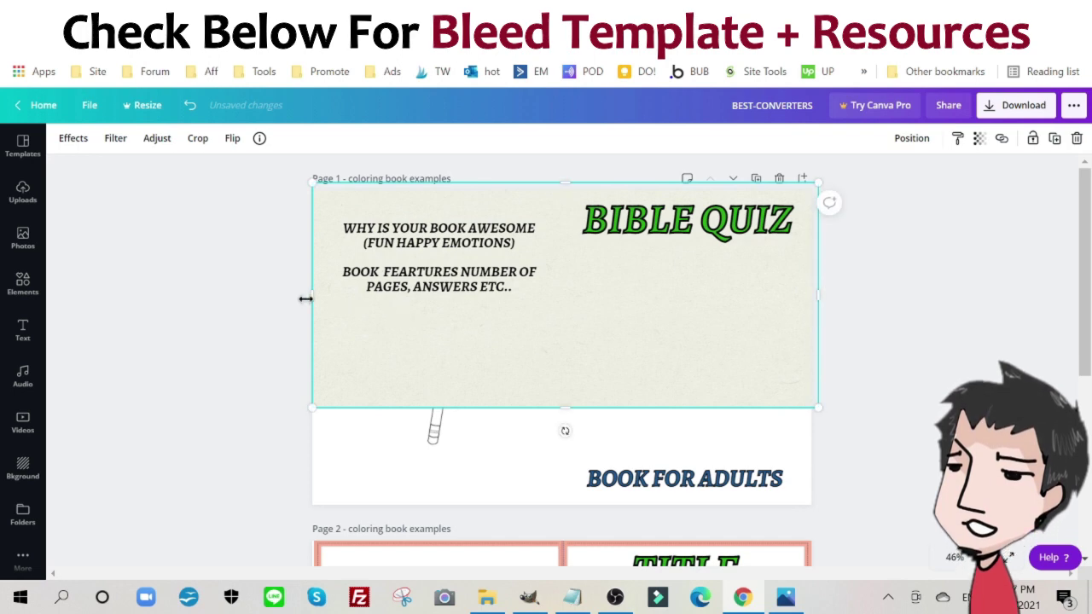
pyautogui.moveTo(307, 299); pyautogui.dragTo(301, 299)
pyautogui.click(563, 377)
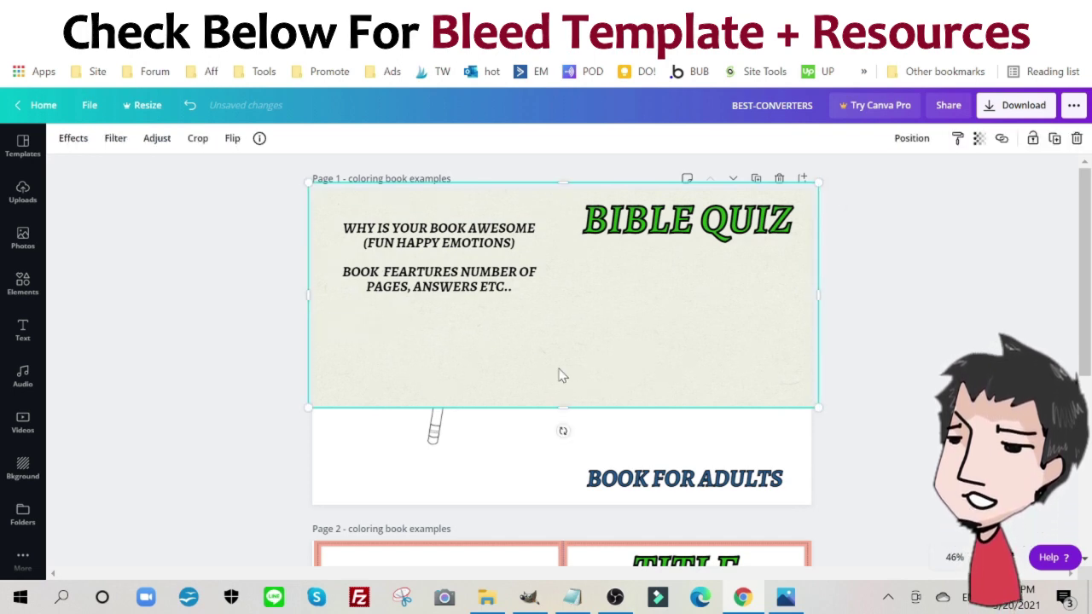
pyautogui.moveTo(556, 408); pyautogui.dragTo(570, 513)
pyautogui.click(970, 304)
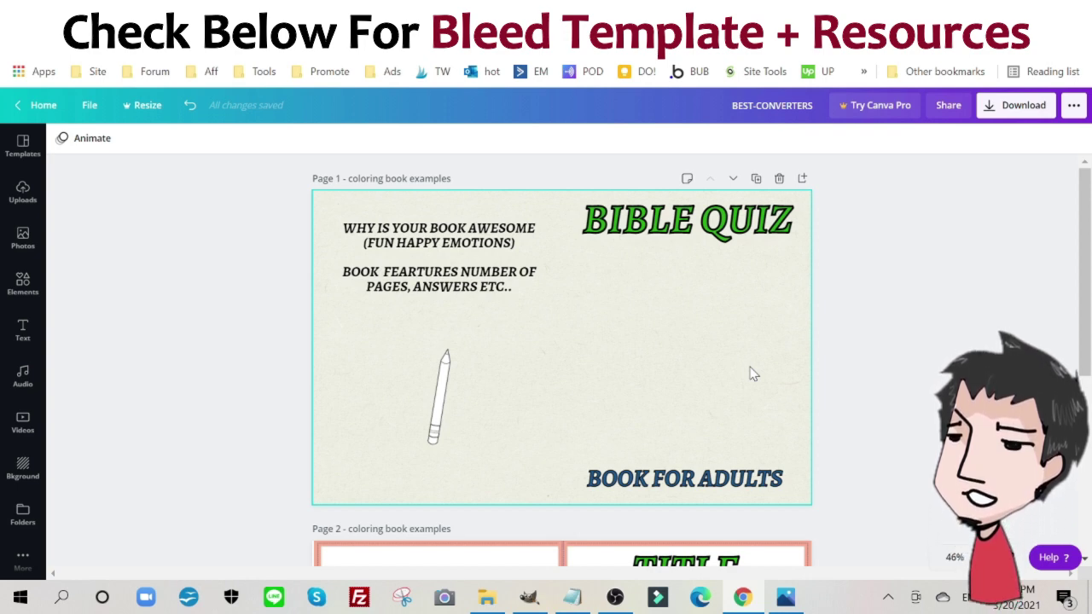
# Add the uploaded sheet of four bible images to page 1 and crop it down to the stone tablets
pyautogui.click(500, 170)
pyautogui.click(17, 195)
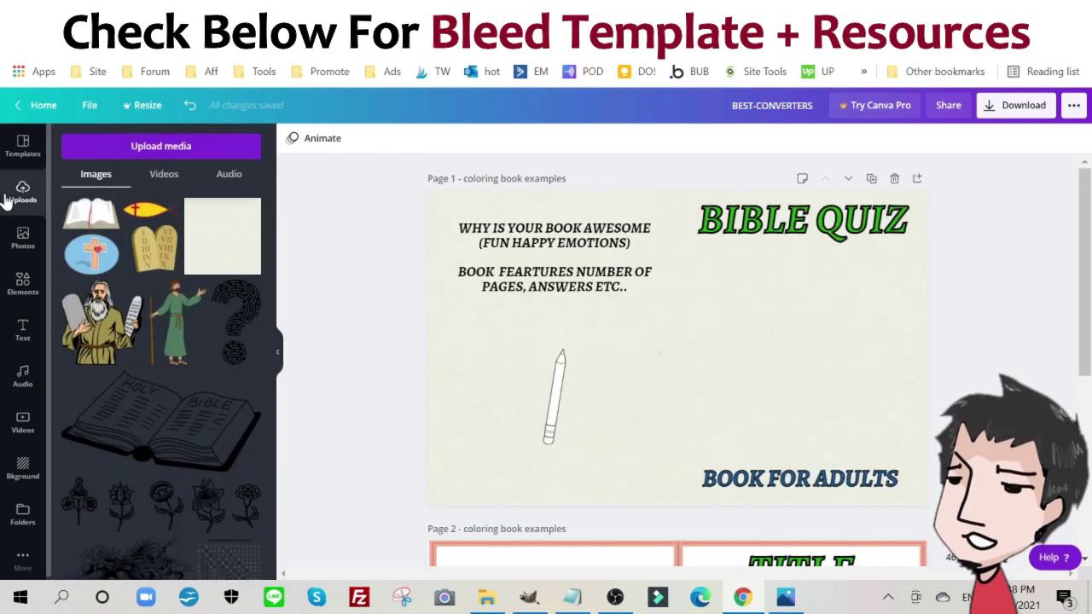
pyautogui.click(178, 248)
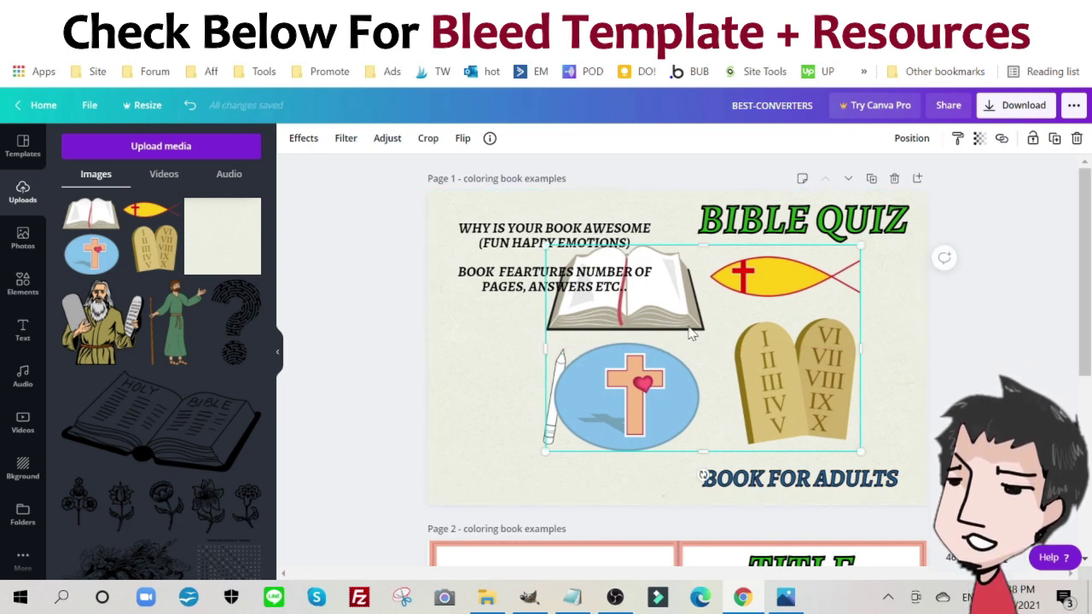
pyautogui.moveTo(687, 328); pyautogui.dragTo(723, 340)
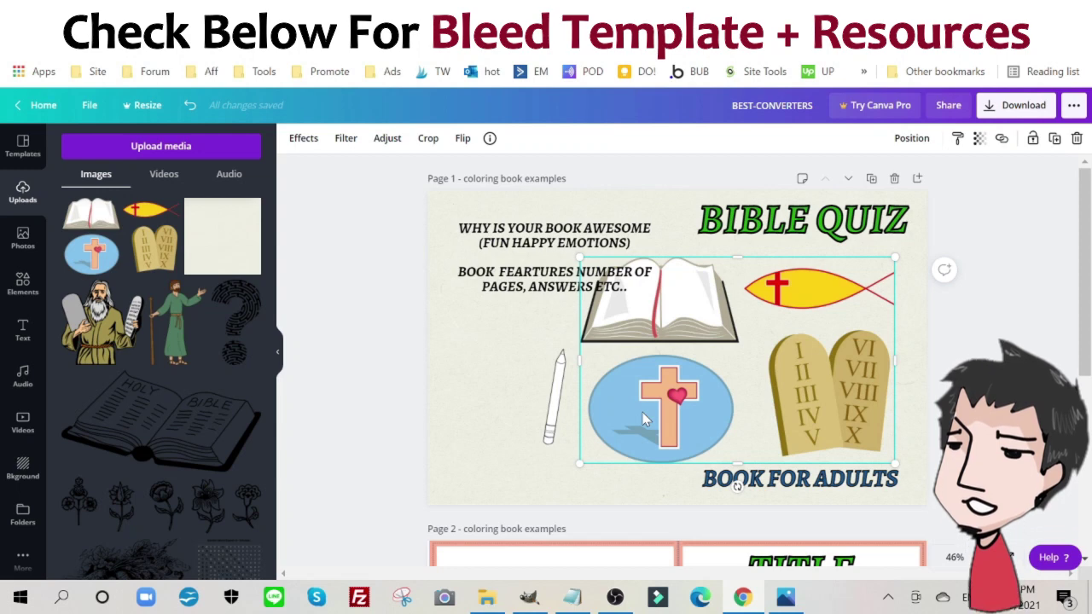
pyautogui.moveTo(583, 360); pyautogui.dragTo(752, 363)
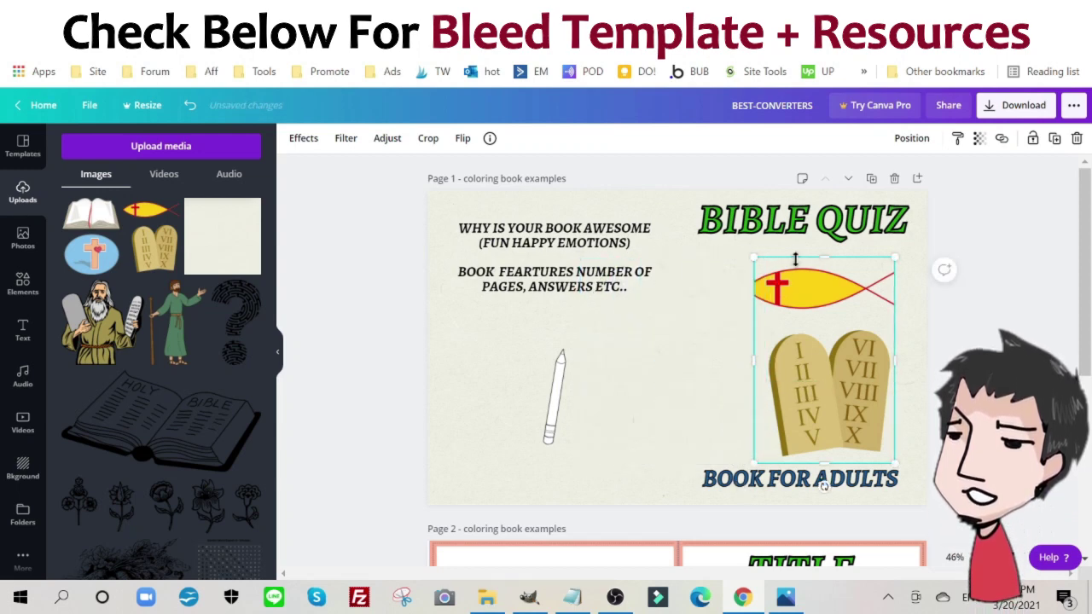
pyautogui.moveTo(823, 257); pyautogui.dragTo(826, 329)
# Enlarge the stone tablets and centre them on the front cover just above "BOOK FOR ADULTS"
pyautogui.moveTo(817, 415); pyautogui.dragTo(746, 366)
pyautogui.moveTo(820, 413); pyautogui.dragTo(900, 480)
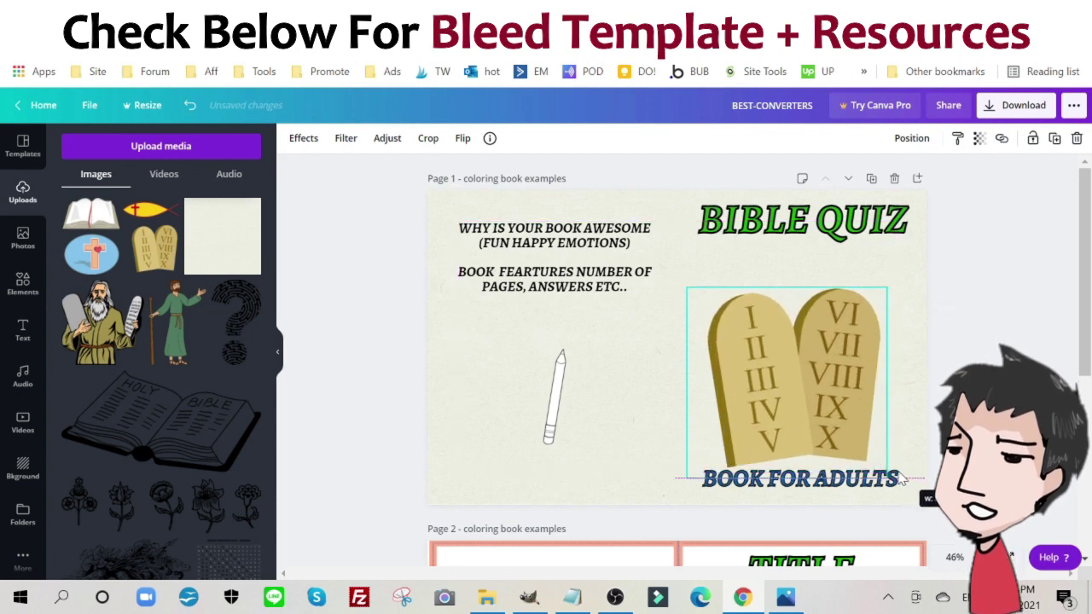
pyautogui.moveTo(830, 407); pyautogui.dragTo(829, 411)
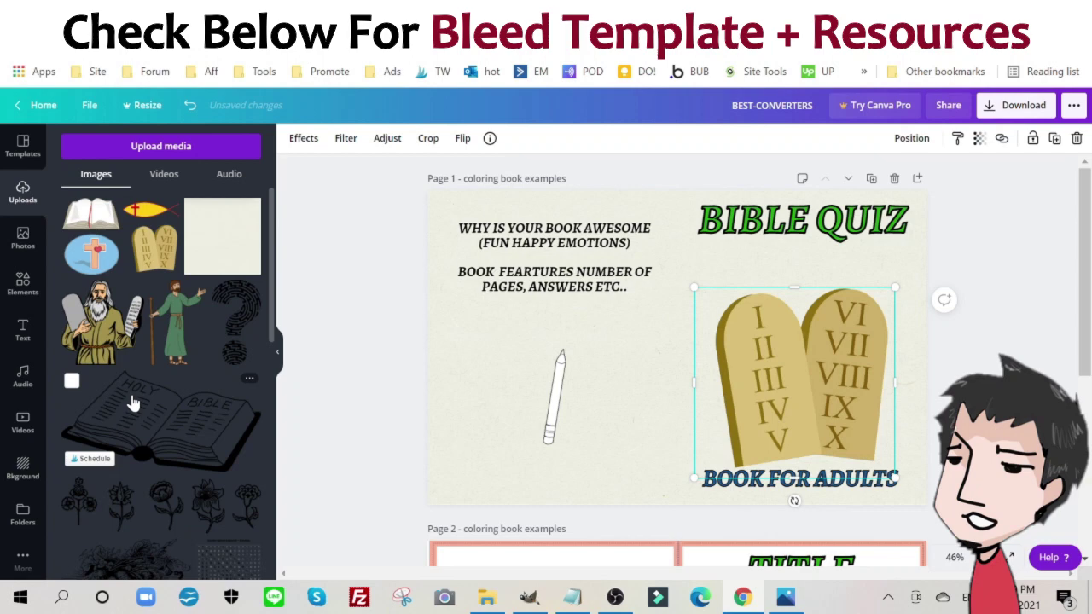
# Add the uploaded maze-pattern question mark, shrink it and place it between the "BIBLE QUIZ" title and the tablets
pyautogui.click(252, 324)
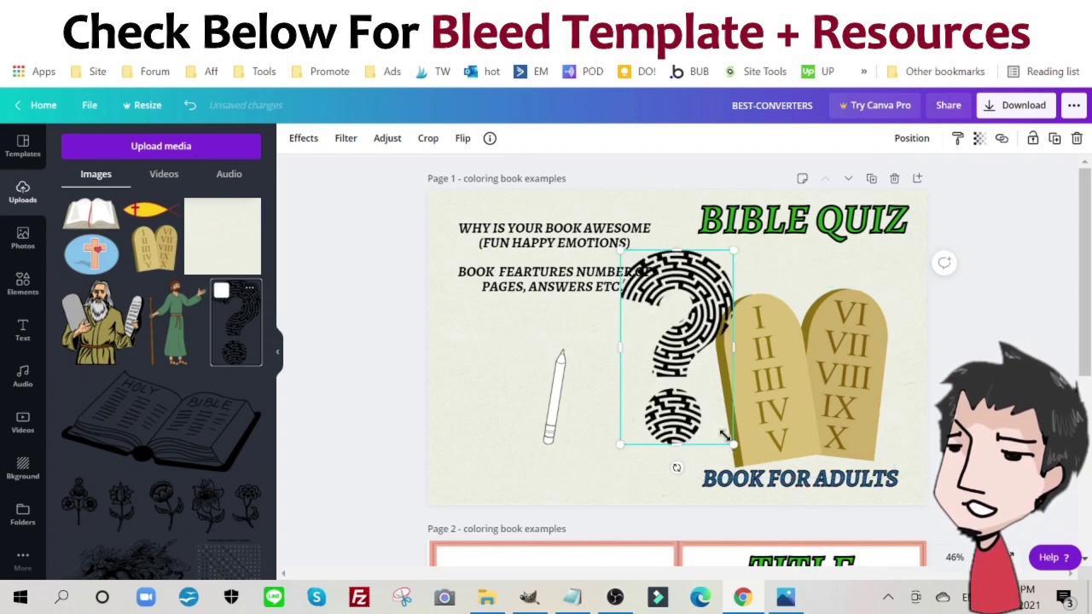
pyautogui.moveTo(725, 436); pyautogui.dragTo(684, 353)
pyautogui.moveTo(665, 314); pyautogui.dragTo(812, 310)
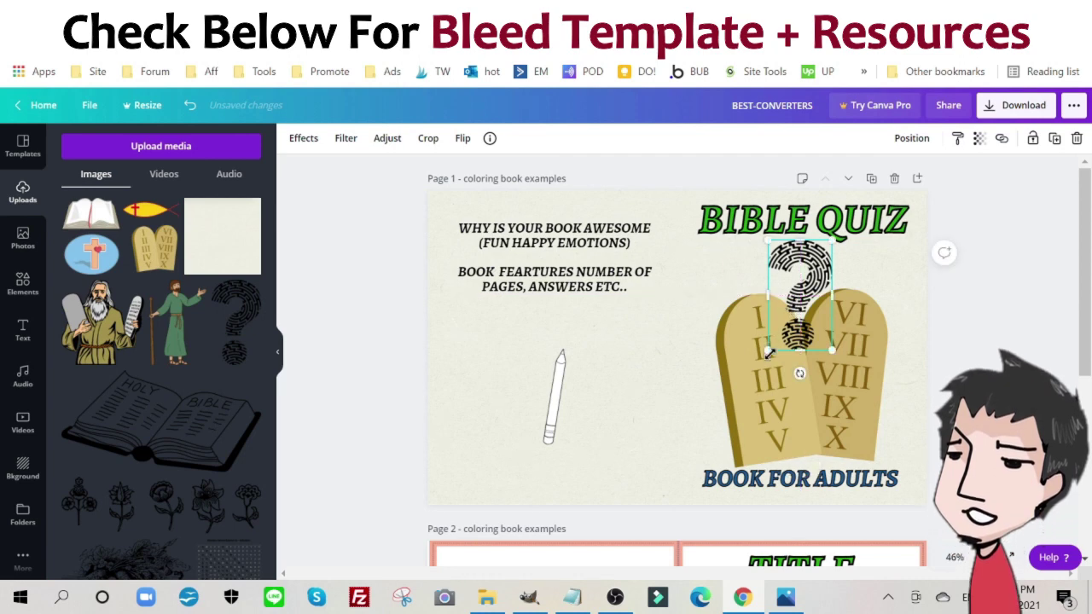
pyautogui.moveTo(767, 351); pyautogui.dragTo(822, 303)
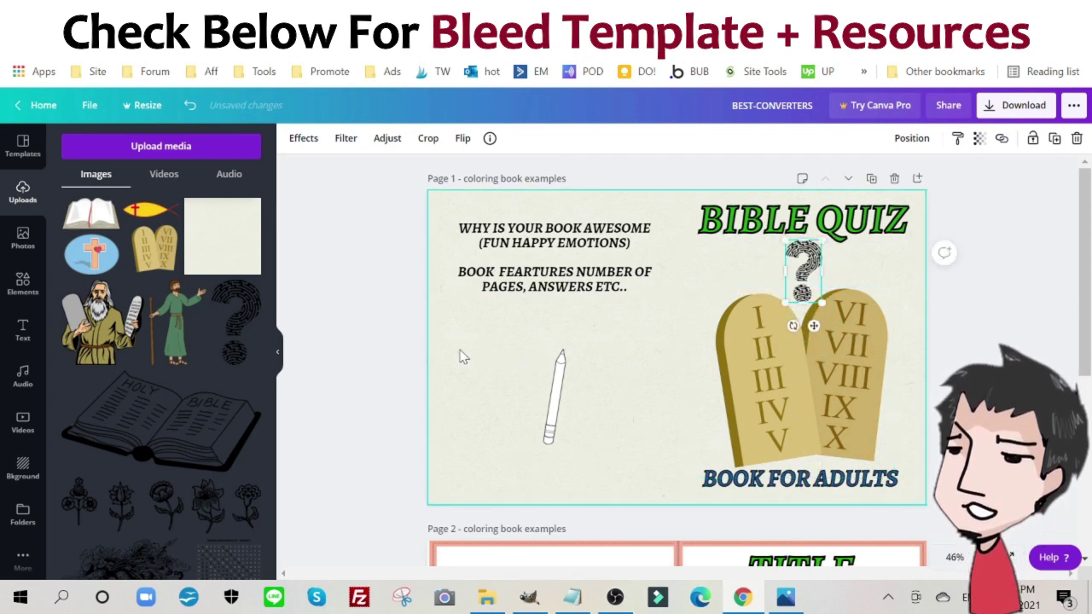
pyautogui.click(402, 348)
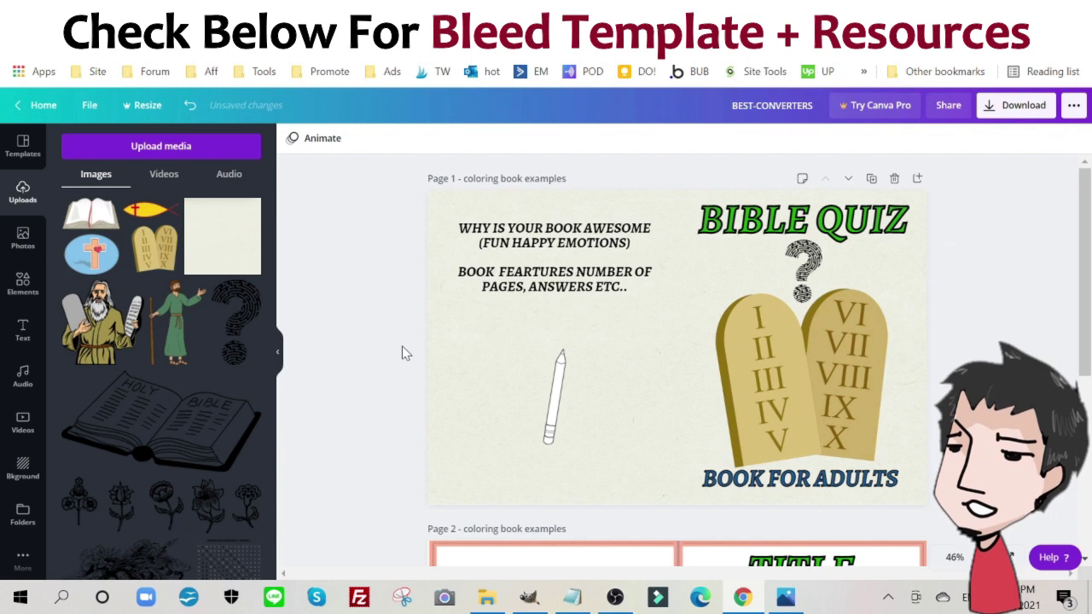
# Duplicate the question mark, make the copy smaller and place it to the right of the original
pyautogui.click(788, 269)
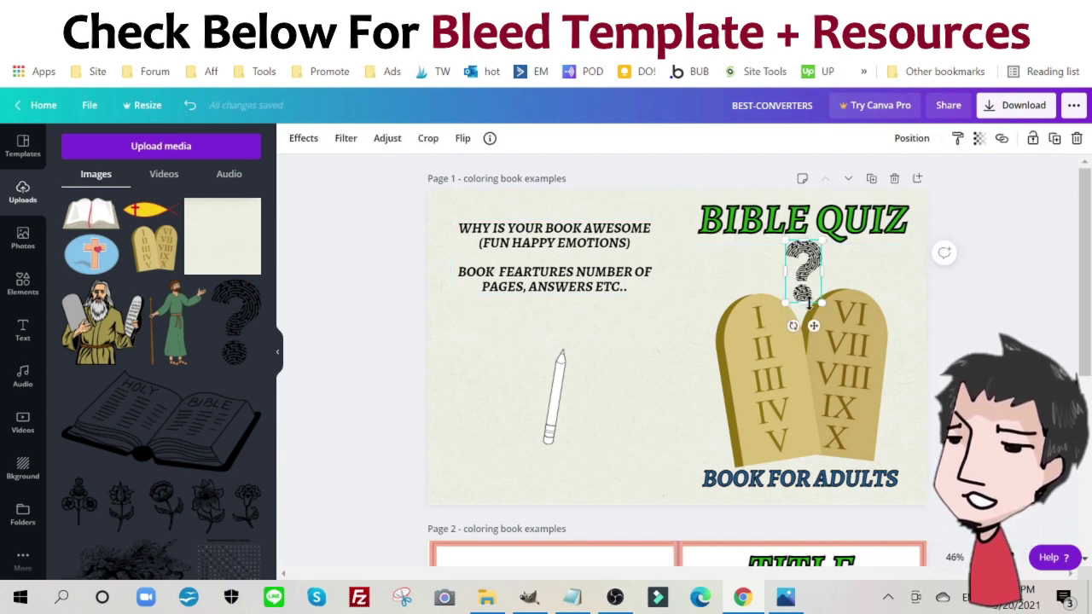
pyautogui.click(1054, 139)
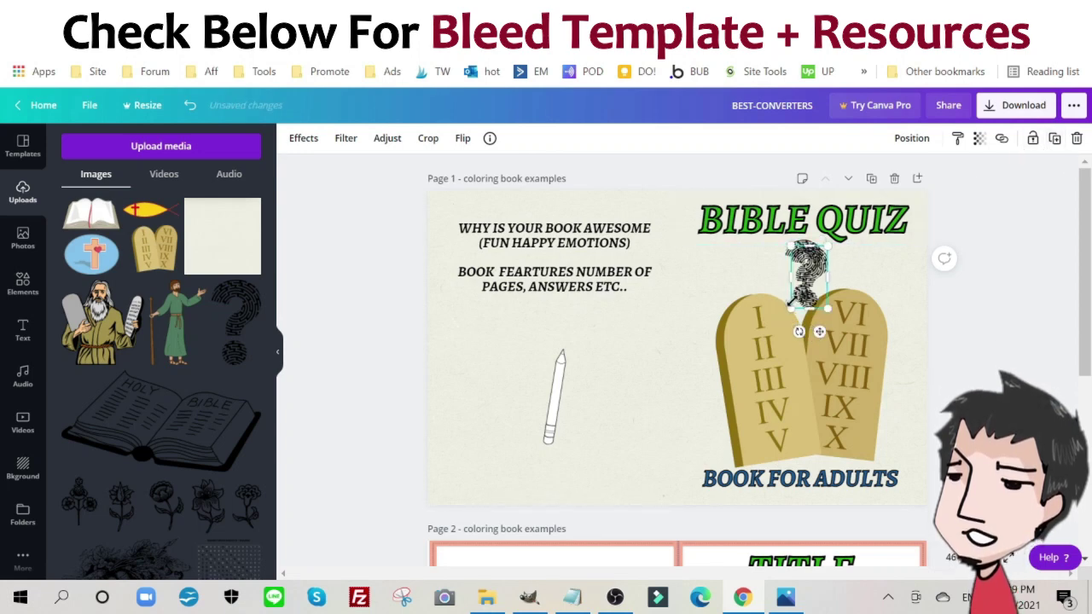
pyautogui.moveTo(791, 308); pyautogui.dragTo(848, 264)
pyautogui.hotkey('shift', 'Right')
pyautogui.hotkey('shift', 'Down')
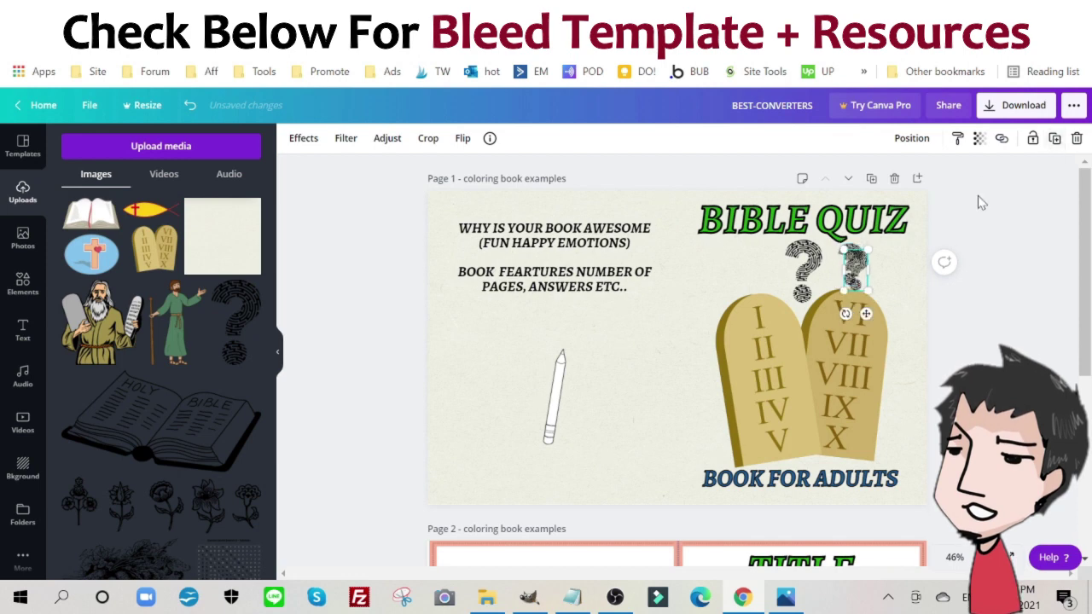
# Duplicate the small question mark and place the copy to the left of the large one
pyautogui.hotkey('ctrl', 'd')
pyautogui.moveTo(851, 279); pyautogui.dragTo(749, 268)
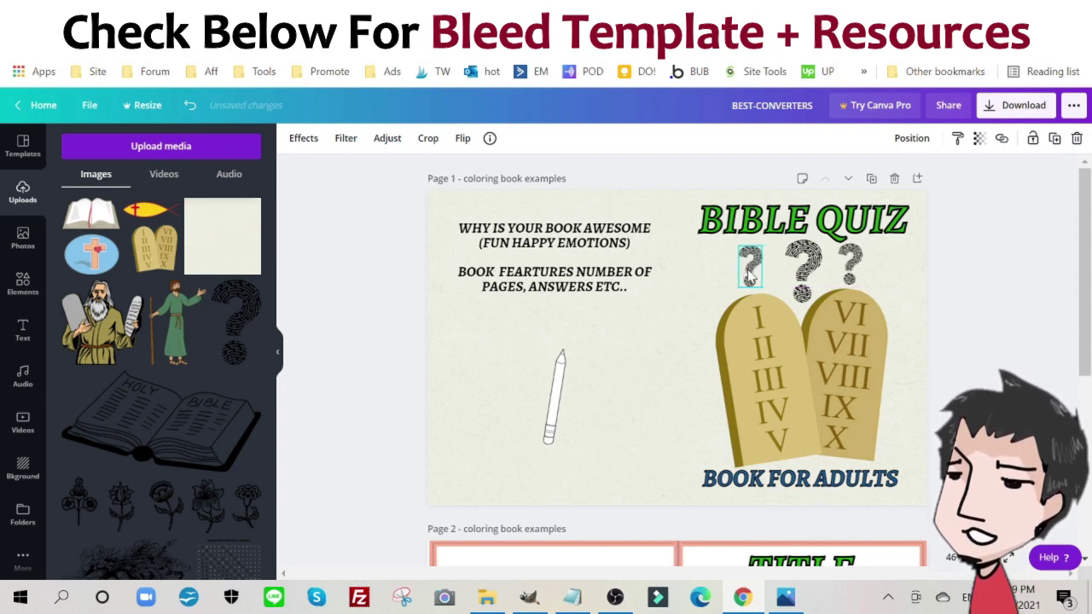
pyautogui.click(981, 342)
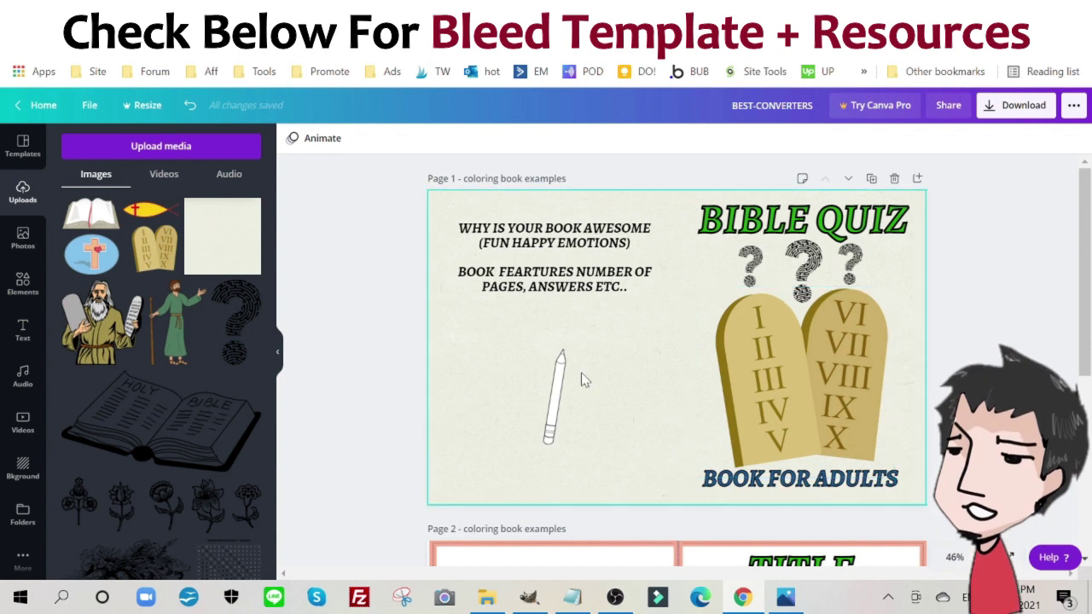
pyautogui.scroll(-2, 686, 495)
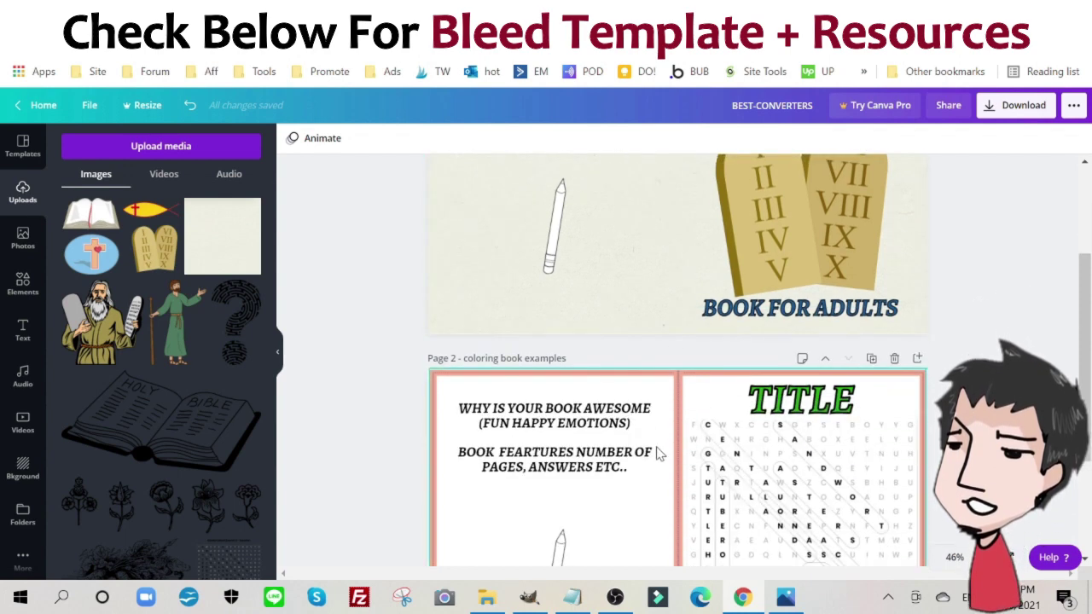
pyautogui.scroll(1, 662, 421)
pyautogui.scroll(2, 662, 421)
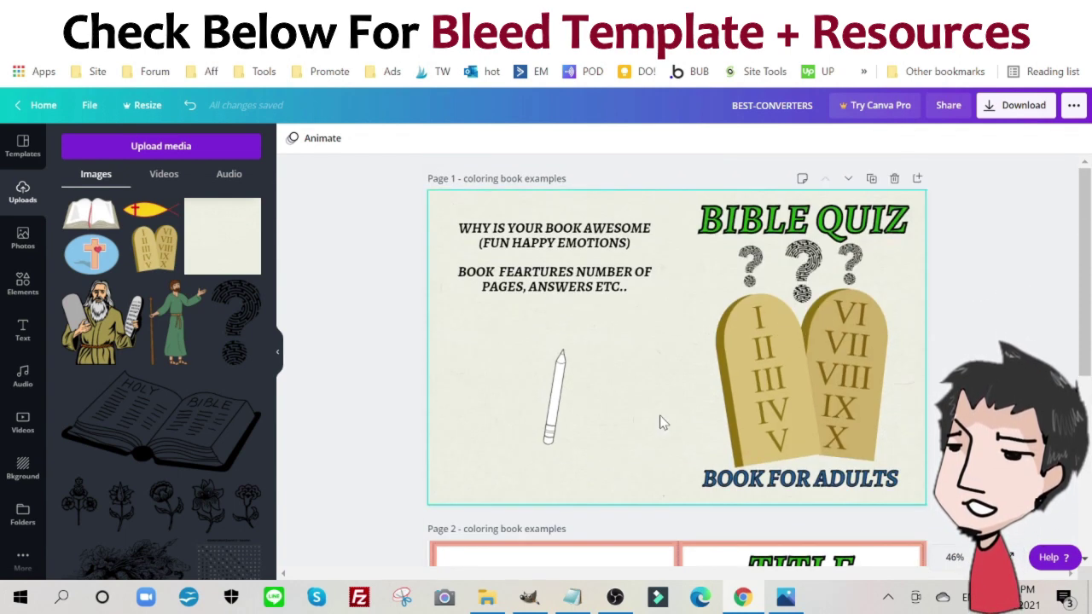